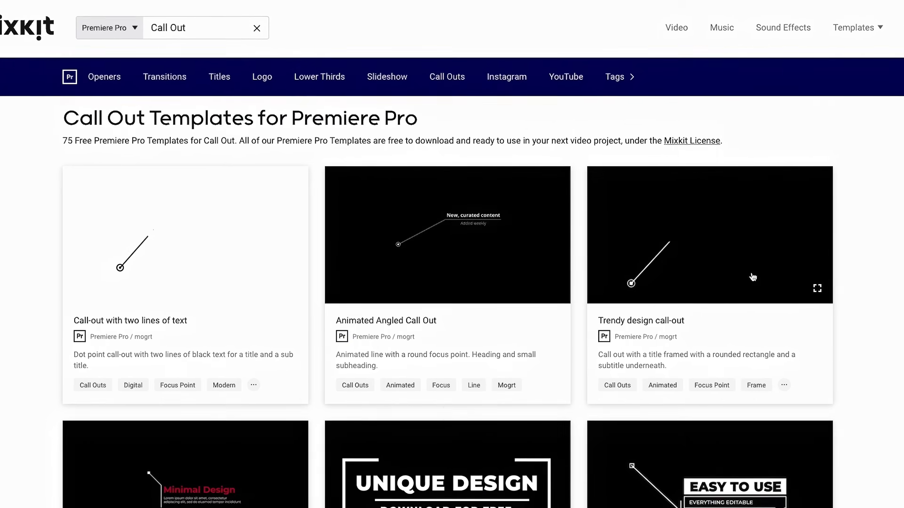
Step: Scroll through the Mixkit call-out templates and dance clips, then preview the 'Fast signing with a pen' sound
{"action": "scroll", "coordinate": [751, 276], "scroll_direction": "down", "scroll_amount": 10}
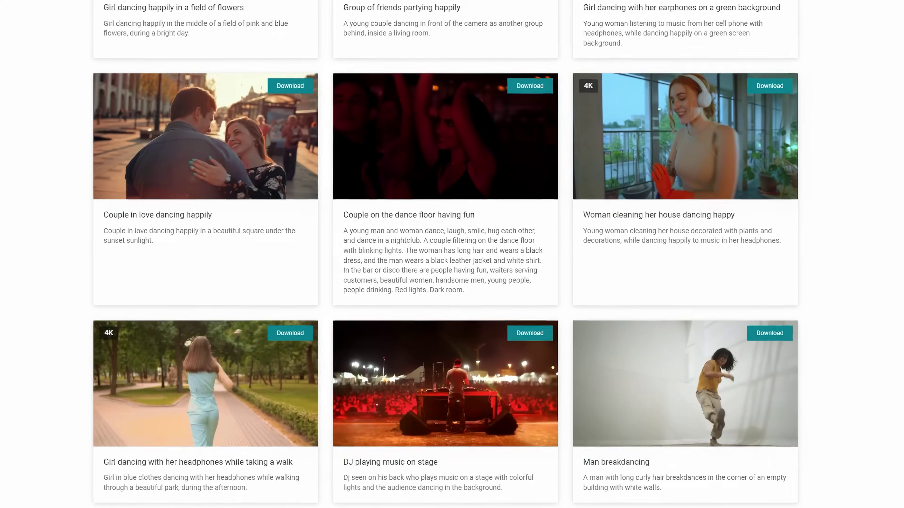
{"action": "scroll", "coordinate": [445, 254], "scroll_direction": "down", "scroll_amount": 5}
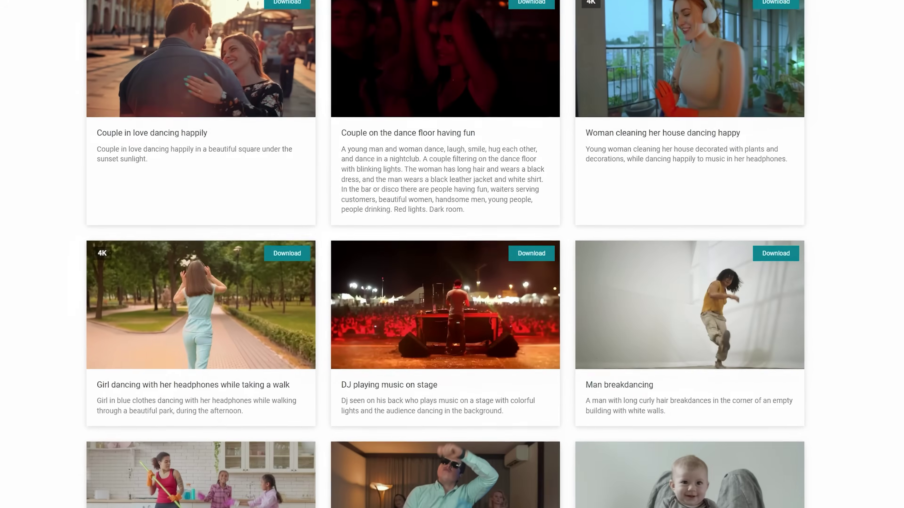
{"action": "left_click", "coordinate": [566, 315]}
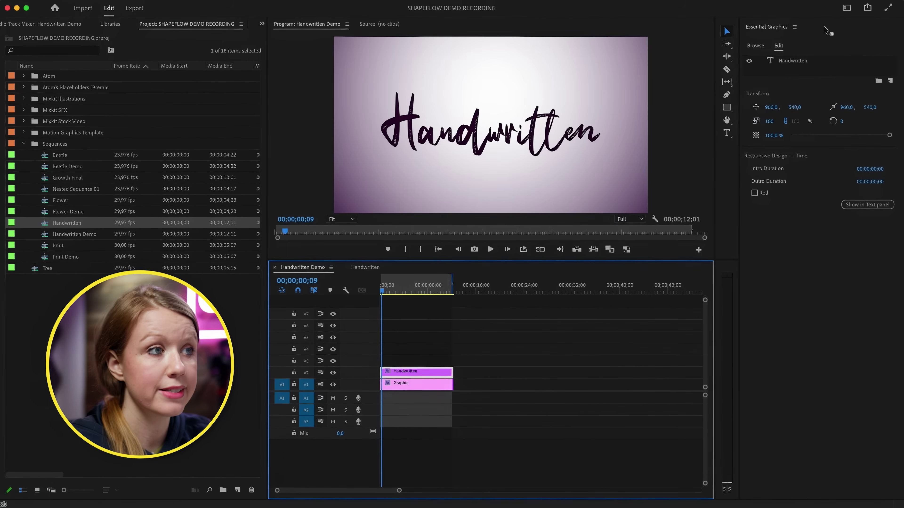
{"action": "left_click", "coordinate": [787, 61]}
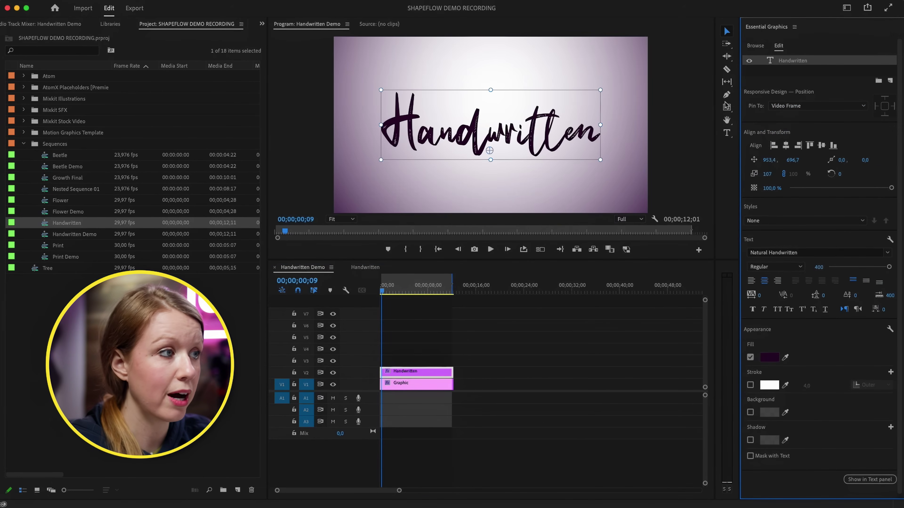
{"action": "left_click", "coordinate": [420, 383]}
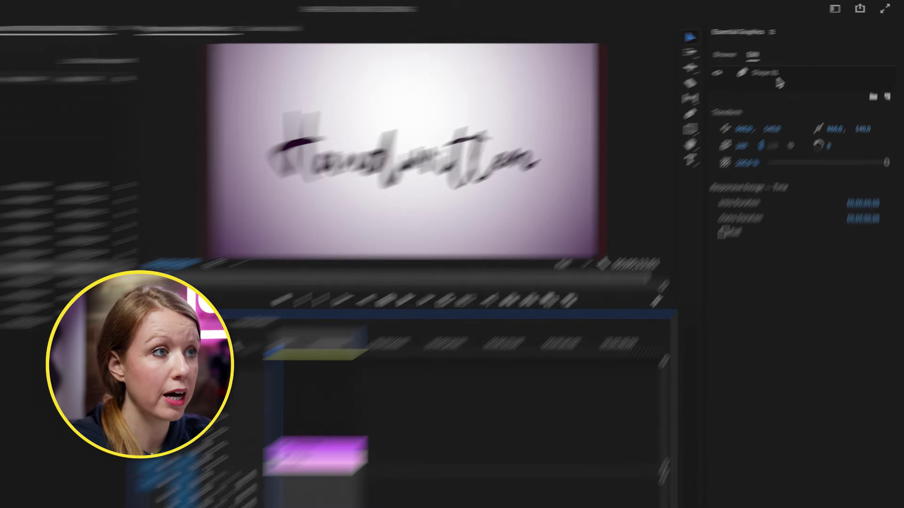
{"action": "left_click", "coordinate": [797, 61]}
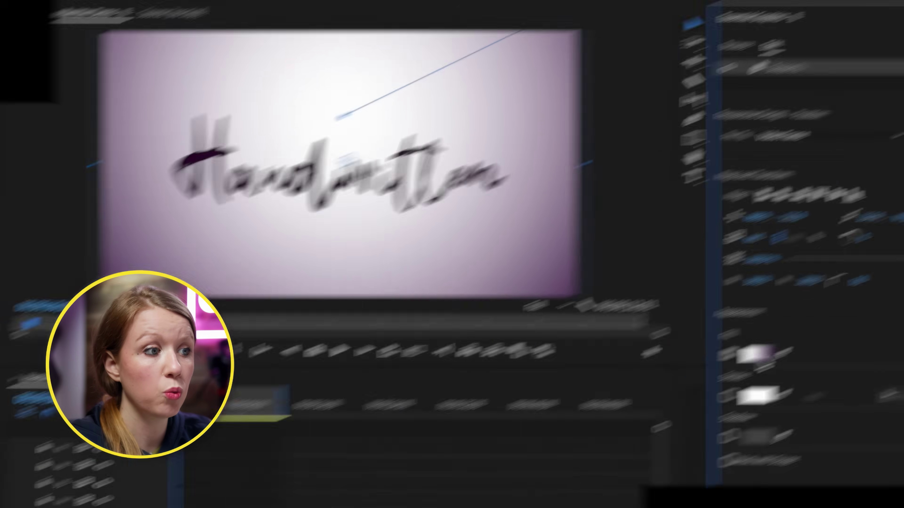
{"action": "left_click", "coordinate": [701, 376]}
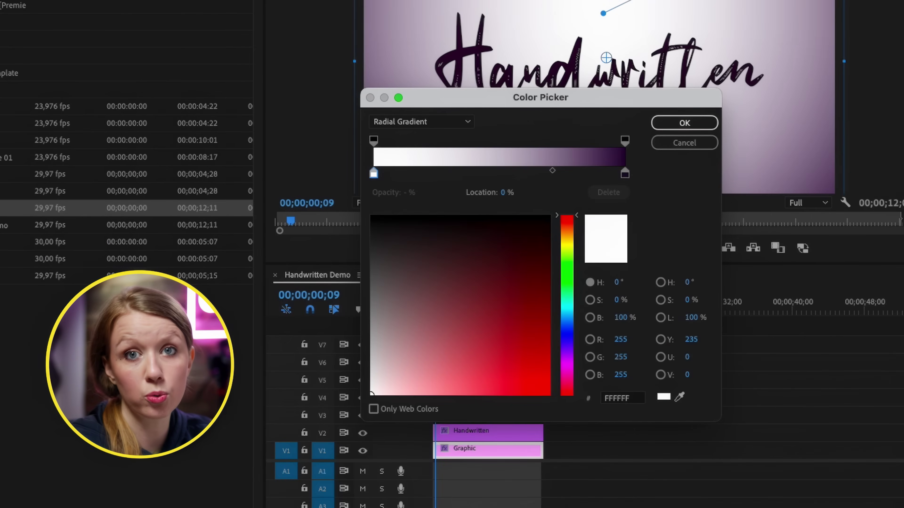
{"action": "key", "text": "Return"}
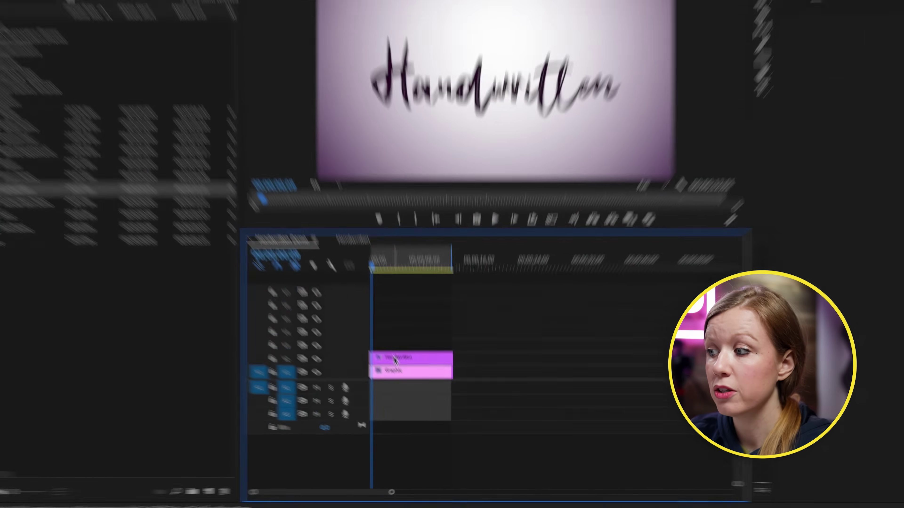
{"action": "left_click", "coordinate": [396, 374]}
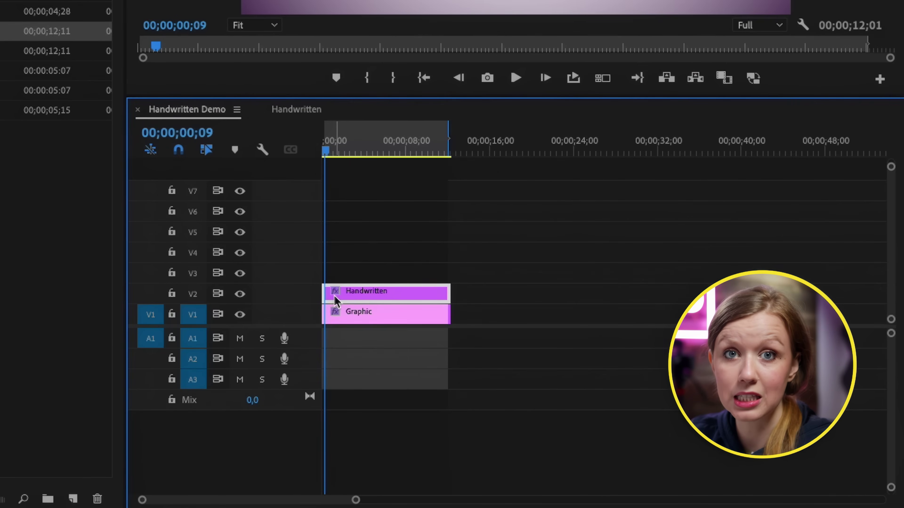
Step: Search 'shape', put FI: Shape Flow at the start of the Handwritten clip on V2, and preview the reveal
{"action": "left_click", "coordinate": [135, 53]}
{"action": "type", "text": "shap"}
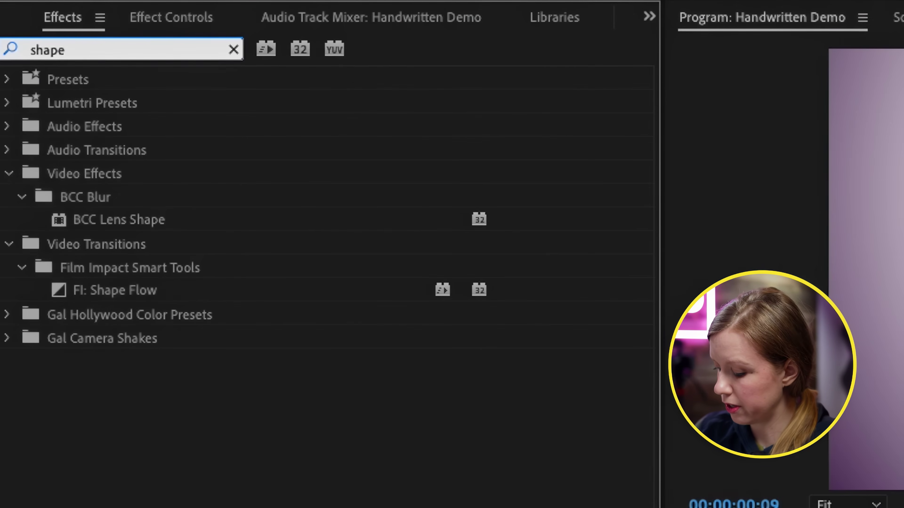
{"action": "type", "text": "e"}
{"action": "left_click_drag", "start_coordinate": [128, 291], "coordinate": [294, 285]}
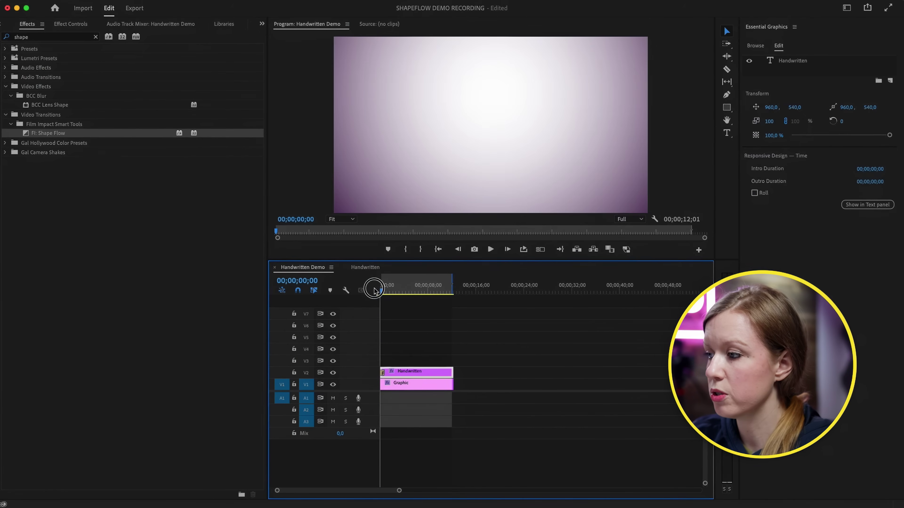
{"action": "key", "text": "space"}
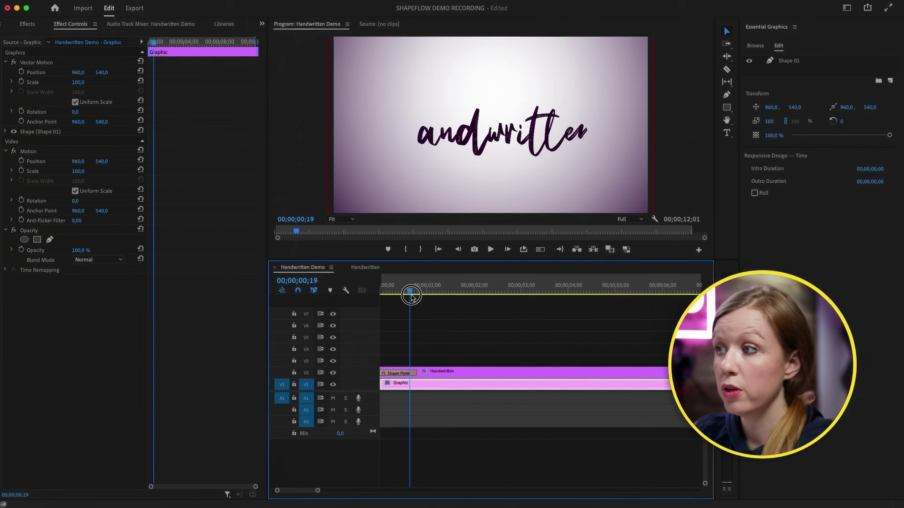
{"action": "mouse_move", "coordinate": [410, 295]}
{"action": "left_mouse_down"}
{"action": "mouse_move", "coordinate": [375, 295]}
{"action": "mouse_move", "coordinate": [400, 301]}
{"action": "left_mouse_up"}
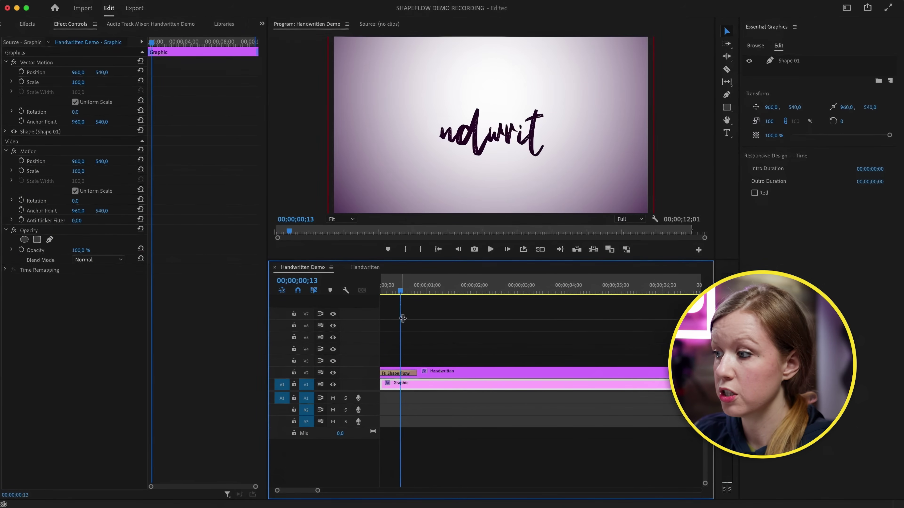
Step: Keep Shape Flow at 1 start point and move Point 1 to 224, 735
{"action": "left_click", "coordinate": [401, 372]}
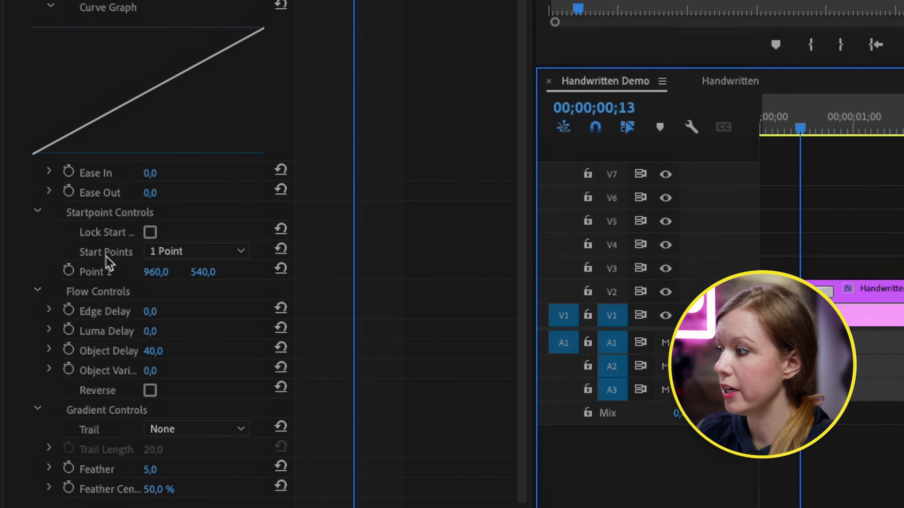
{"action": "left_click", "coordinate": [52, 355]}
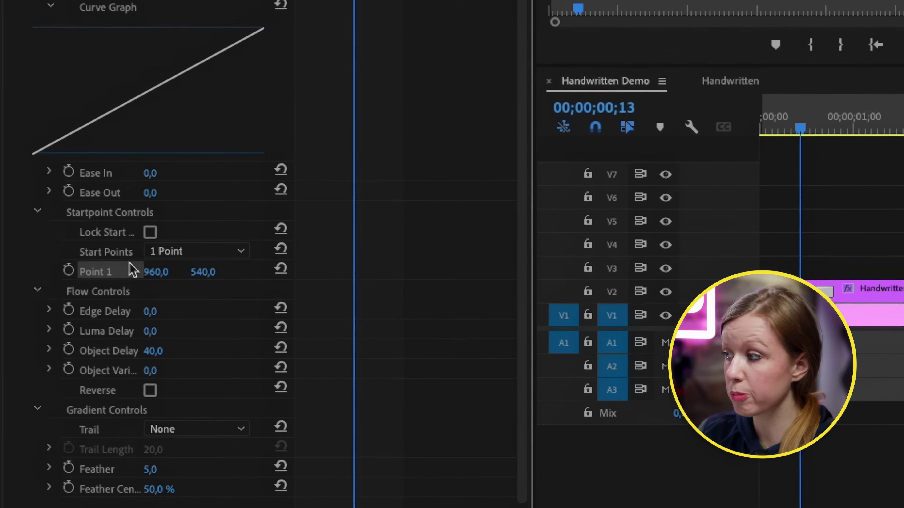
{"action": "left_click", "coordinate": [184, 256]}
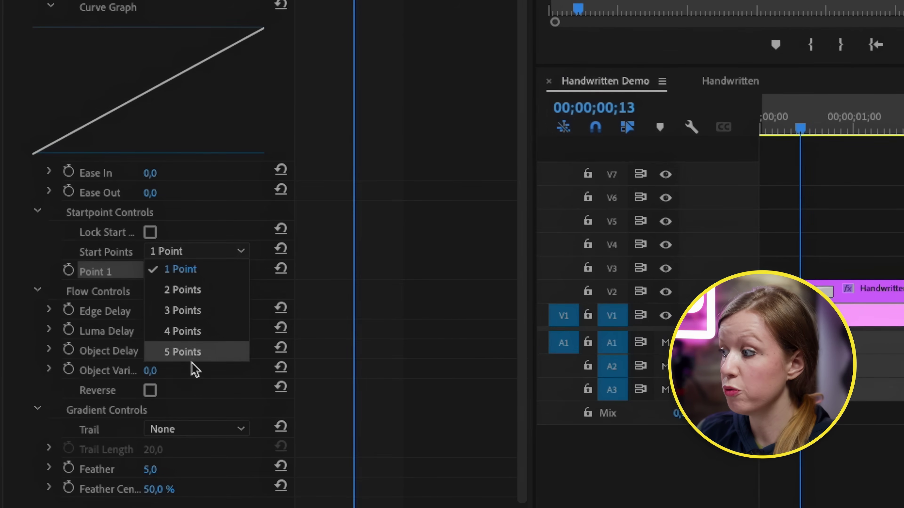
{"action": "left_click", "coordinate": [227, 198]}
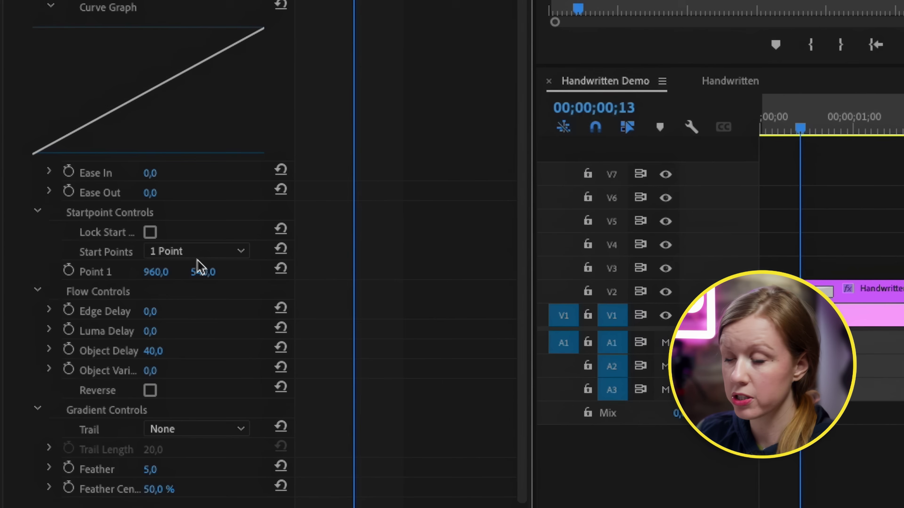
{"action": "left_click_drag", "start_coordinate": [200, 277], "coordinate": [156, 276]}
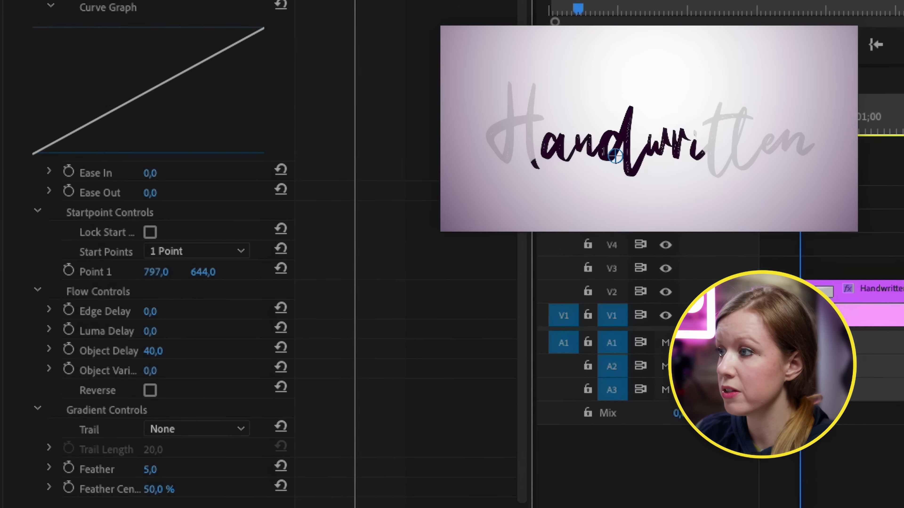
{"action": "mouse_move", "coordinate": [155, 272]}
{"action": "left_mouse_down"}
{"action": "mouse_move", "coordinate": [228, 290]}
{"action": "mouse_move", "coordinate": [146, 272]}
{"action": "left_mouse_up"}
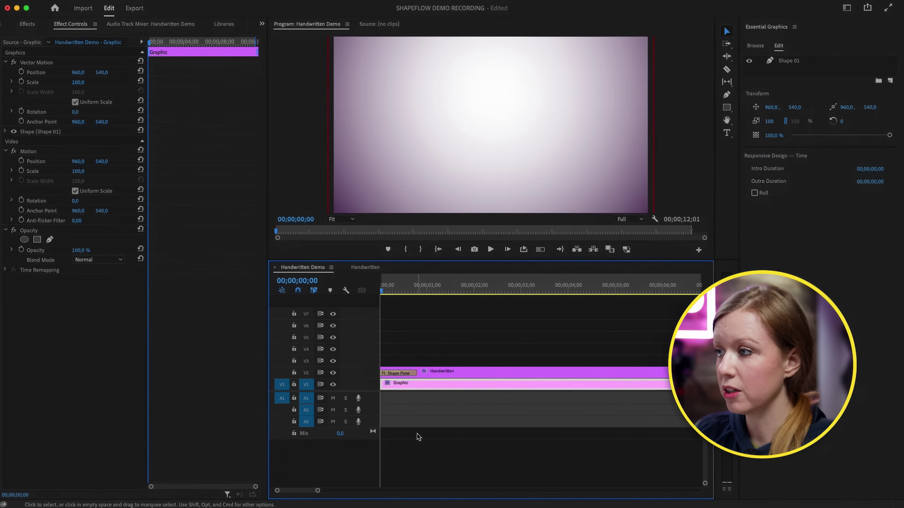
Step: Extend the Shape Flow transition to about 4;05 after previewing the reveal
{"action": "key", "text": "space"}
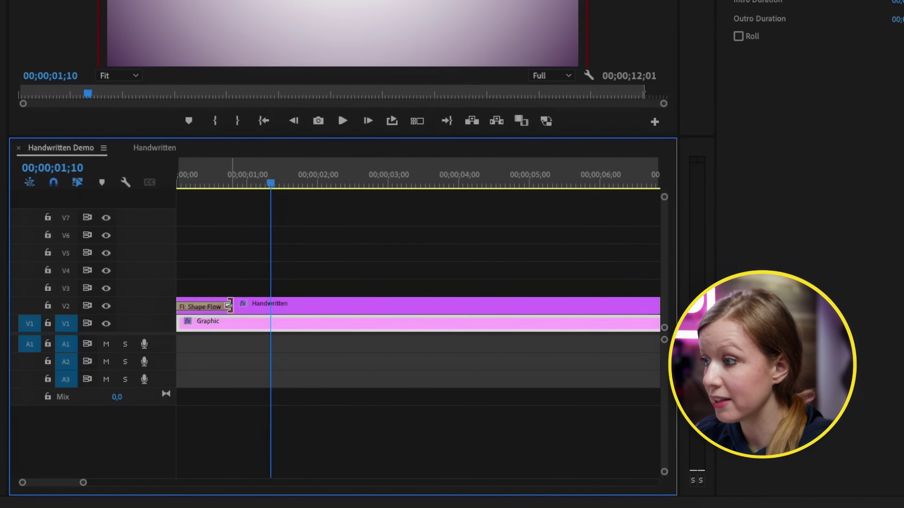
{"action": "left_click_drag", "start_coordinate": [229, 305], "coordinate": [251, 306]}
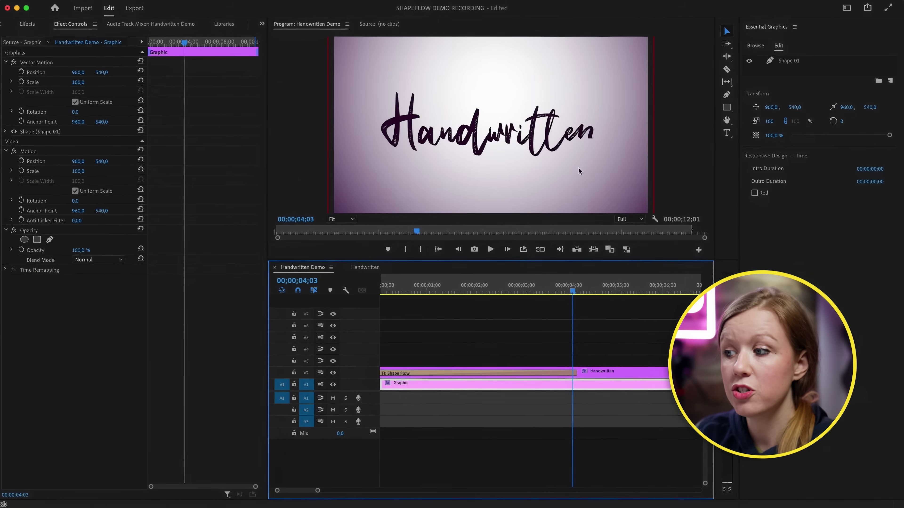
Step: Select 'ri' in the Handwritten title text and scrub its Kerning to -48
{"action": "left_click", "coordinate": [612, 378]}
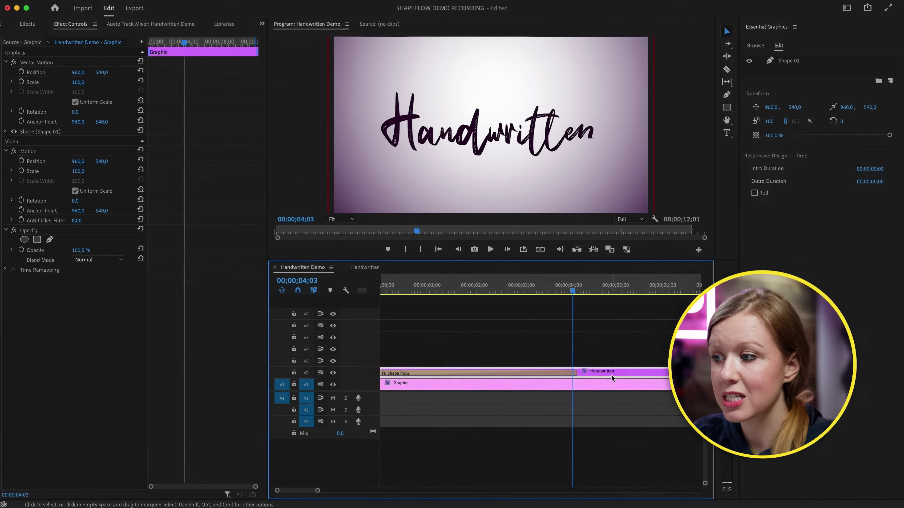
{"action": "left_click", "coordinate": [513, 144]}
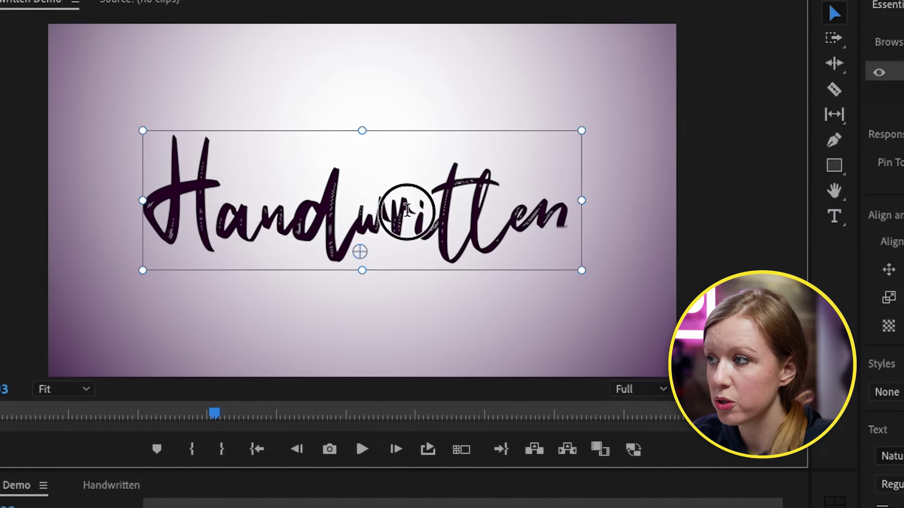
{"action": "double_click", "coordinate": [509, 134]}
{"action": "left_click", "coordinate": [508, 134]}
{"action": "left_click_drag", "start_coordinate": [398, 217], "coordinate": [423, 222]}
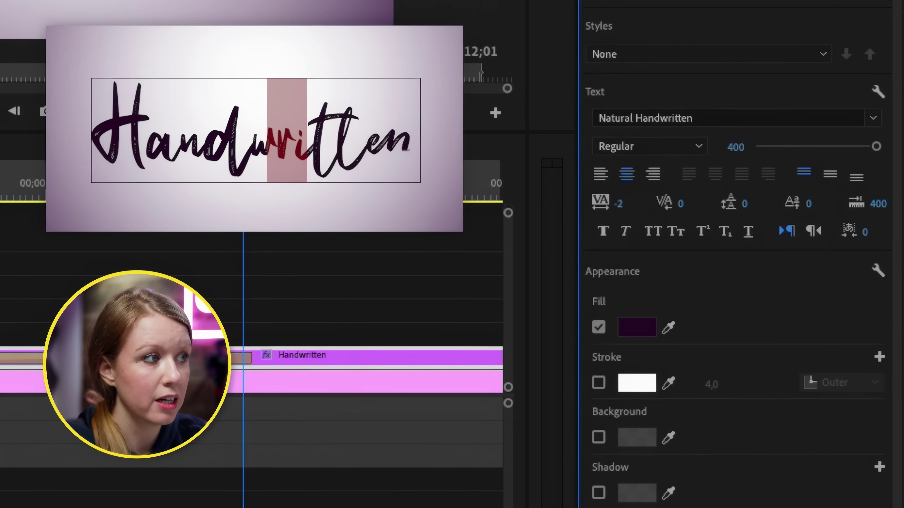
{"action": "mouse_move", "coordinate": [618, 205]}
{"action": "left_mouse_down"}
{"action": "mouse_move", "coordinate": [627, 206]}
{"action": "mouse_move", "coordinate": [609, 205]}
{"action": "left_mouse_up"}
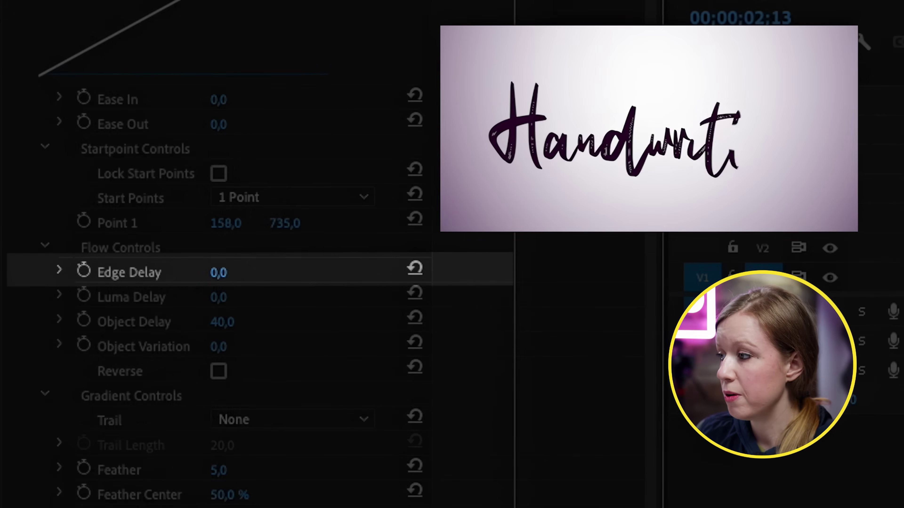
Step: Scrub the Shape Flow Flow Controls Edge Delay down to -50
{"action": "left_click_drag", "start_coordinate": [89, 383], "coordinate": [84, 383]}
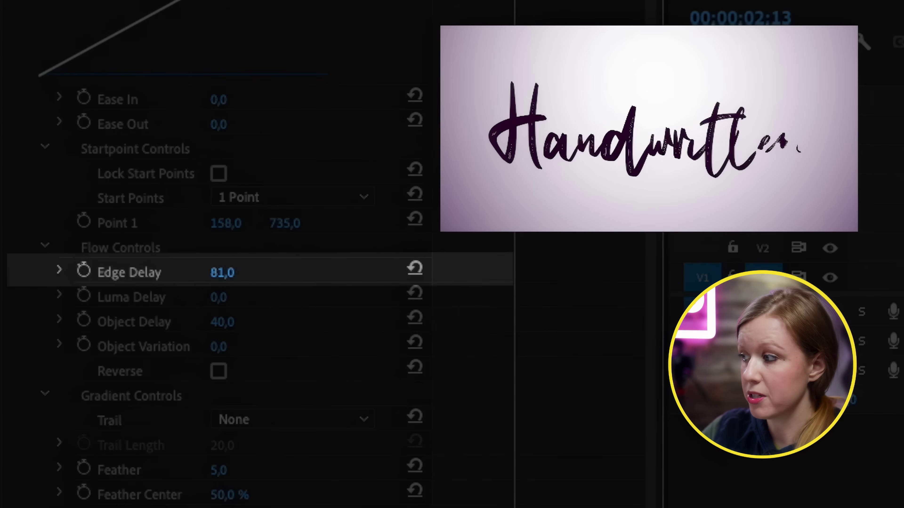
{"action": "left_click_drag", "start_coordinate": [222, 272], "coordinate": [283, 274]}
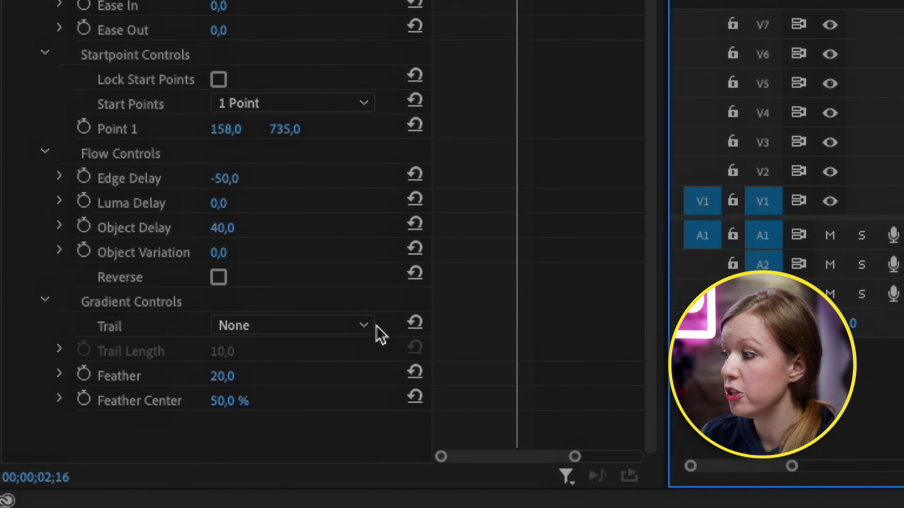
Step: Set the Shape Flow Trail to Duo Tone and its Trail Length to 20
{"action": "left_click", "coordinate": [336, 328]}
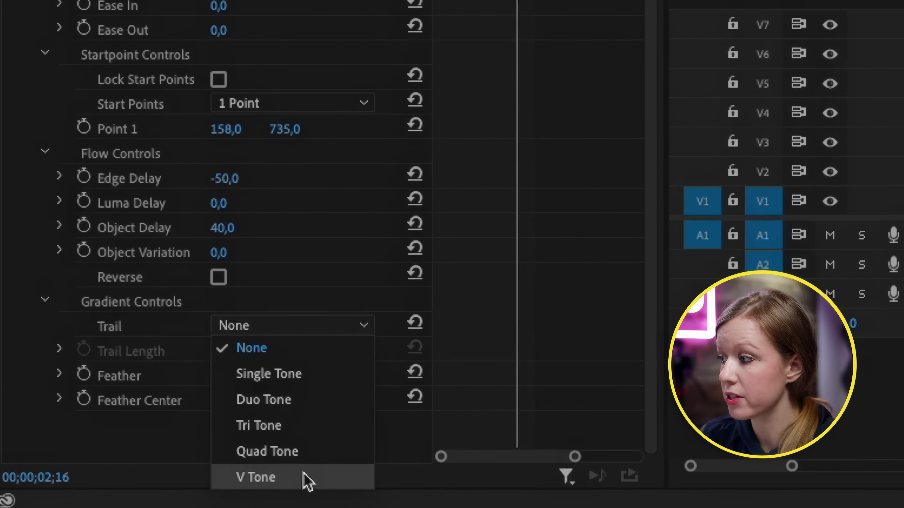
{"action": "left_click", "coordinate": [328, 408]}
{"action": "scroll", "coordinate": [333, 408], "scroll_direction": "down", "scroll_amount": 3}
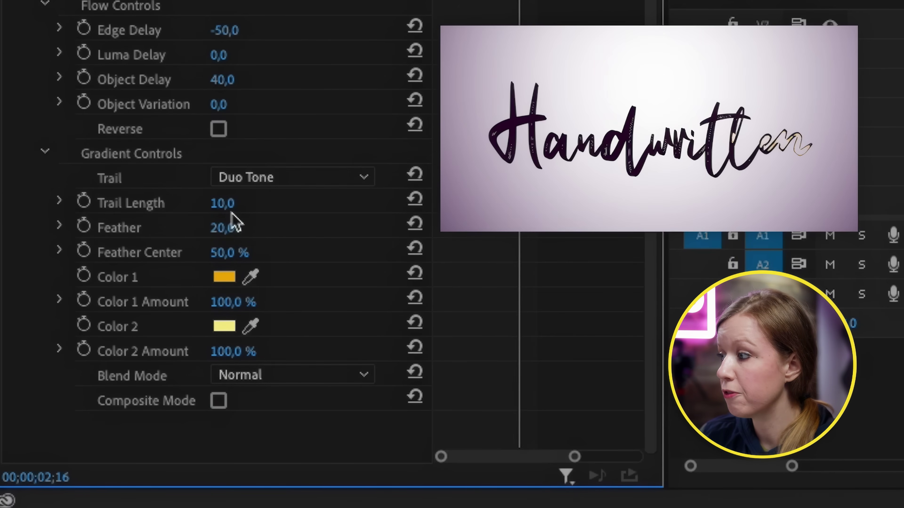
{"action": "left_click", "coordinate": [140, 209]}
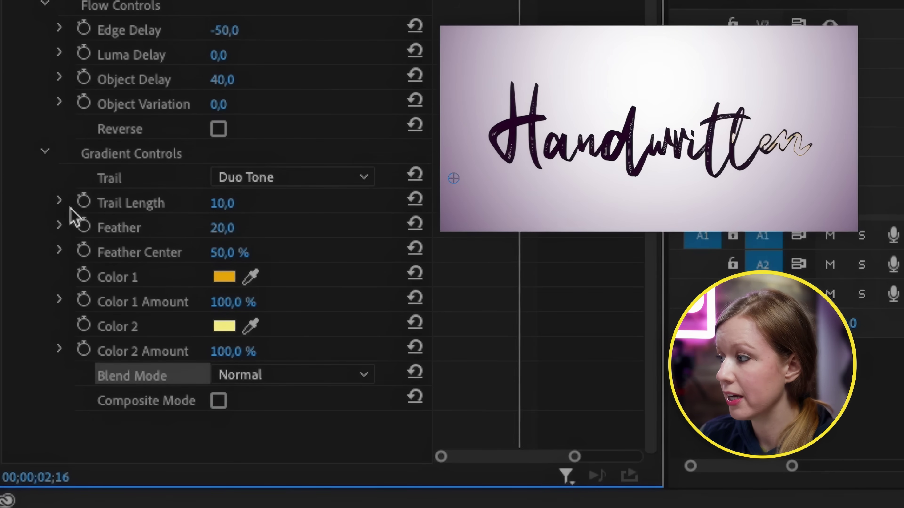
{"action": "left_click", "coordinate": [59, 202]}
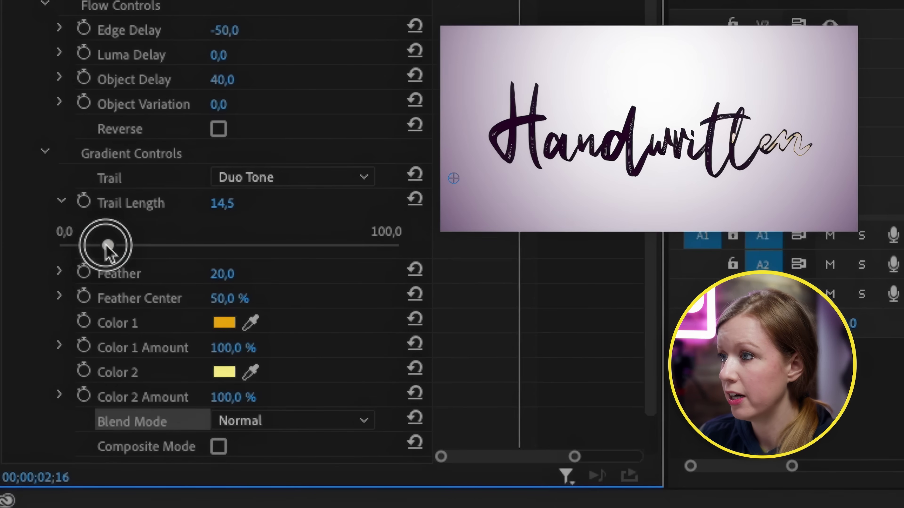
{"action": "left_click_drag", "start_coordinate": [107, 246], "coordinate": [232, 245]}
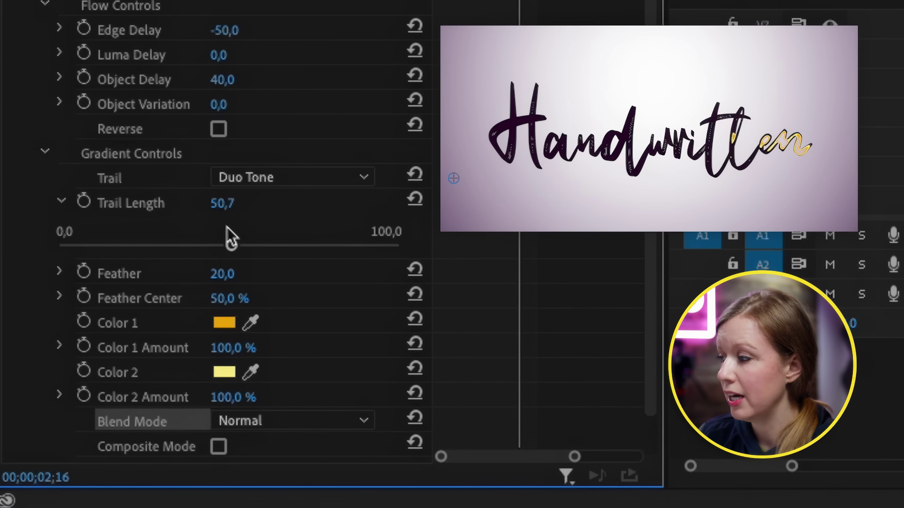
{"action": "left_click", "coordinate": [223, 206]}
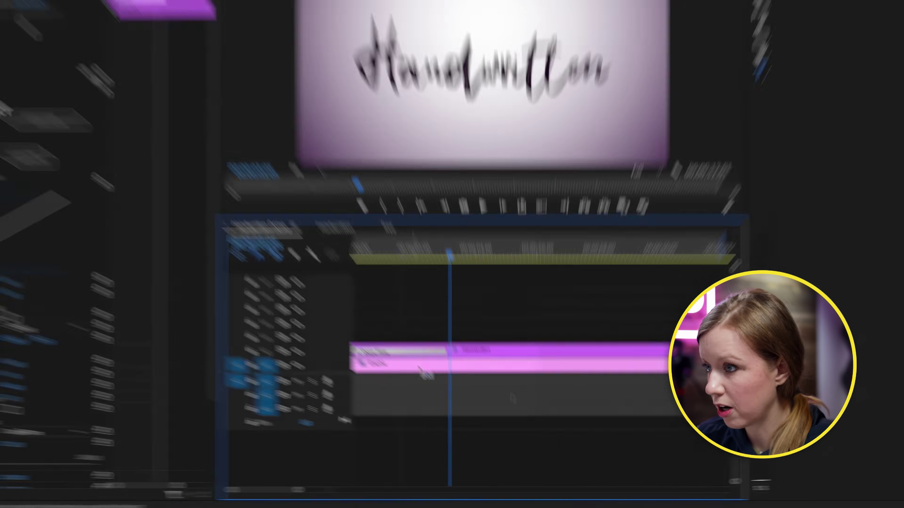
Step: Add the default Shape Flow transition at the Handwritten clip's end and preview it
{"action": "key", "text": "minus"}
{"action": "left_click", "coordinate": [536, 371]}
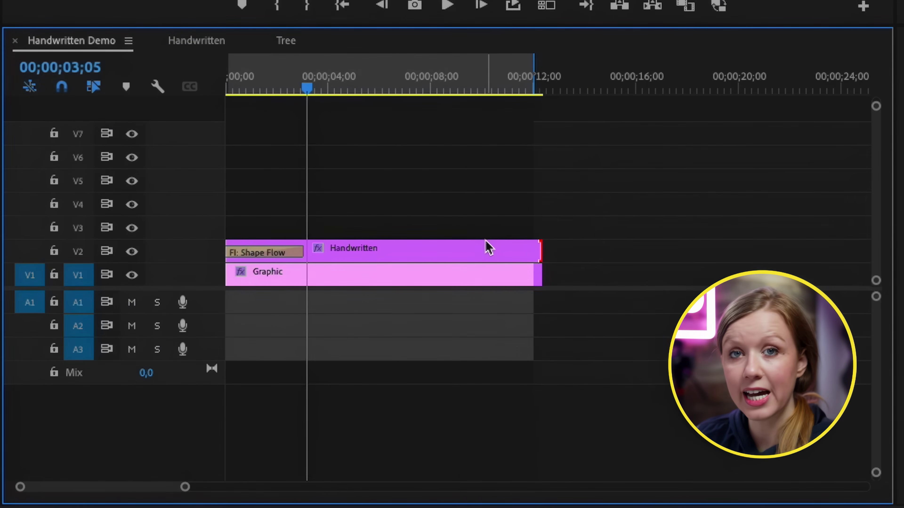
{"action": "key", "text": "ctrl+d"}
{"action": "key", "text": "Home"}
{"action": "key", "text": "space"}
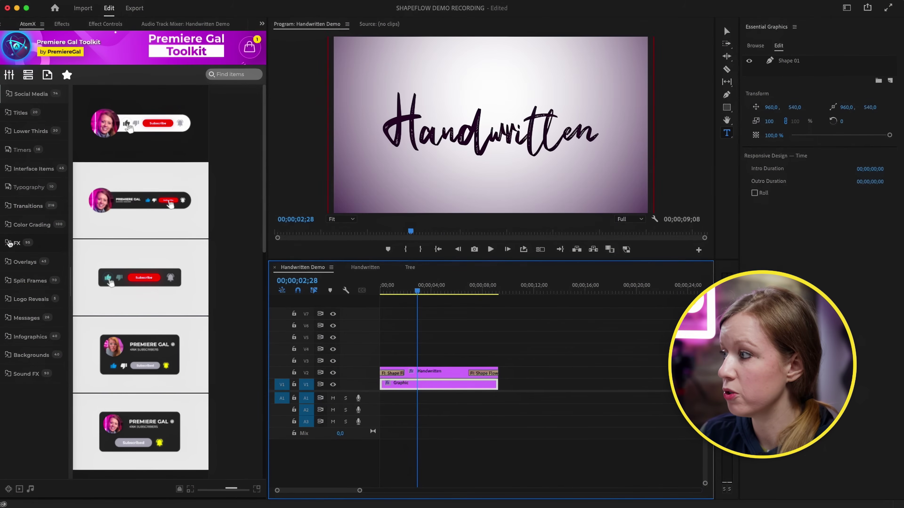
Step: Apply the Handheld Camera 03 preset, placing both clips at 0 and extending them over the title
{"action": "left_click", "coordinate": [9, 243]}
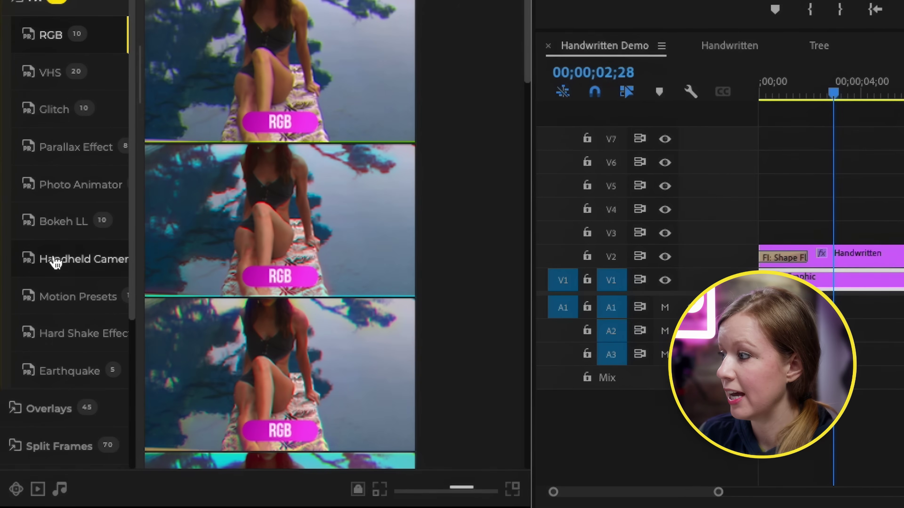
{"action": "left_click", "coordinate": [55, 264]}
{"action": "mouse_move", "coordinate": [239, 36]}
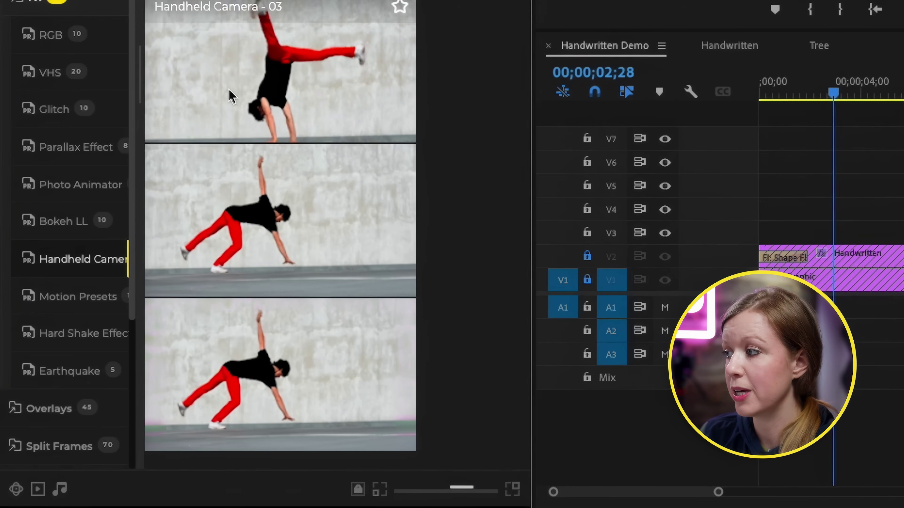
{"action": "left_click", "coordinate": [261, 93]}
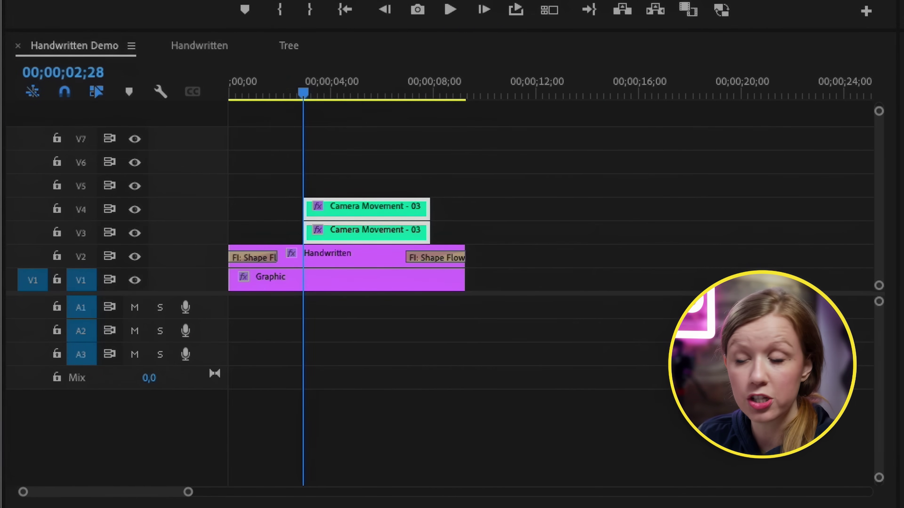
{"action": "left_click_drag", "start_coordinate": [344, 171], "coordinate": [273, 242]}
{"action": "left_click_drag", "start_coordinate": [357, 208], "coordinate": [470, 210]}
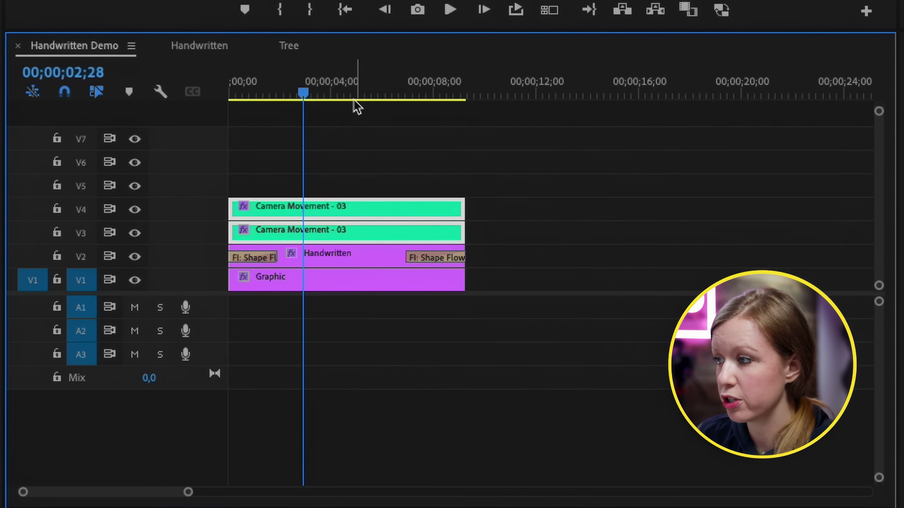
{"action": "left_click", "coordinate": [335, 89]}
{"action": "key", "text": "space"}
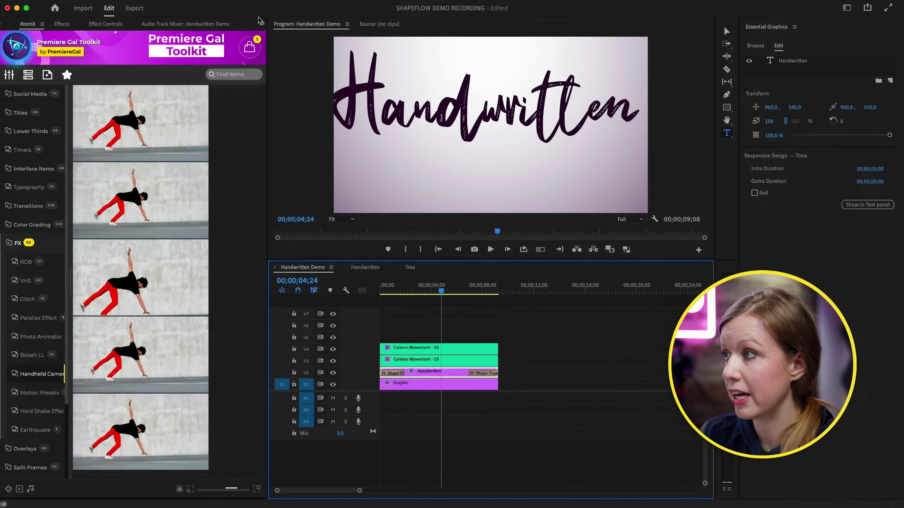
Step: Set the Handwritten graphic's Scale to 71 and Position Y to 656, then play it from the start
{"action": "left_click", "coordinate": [105, 24]}
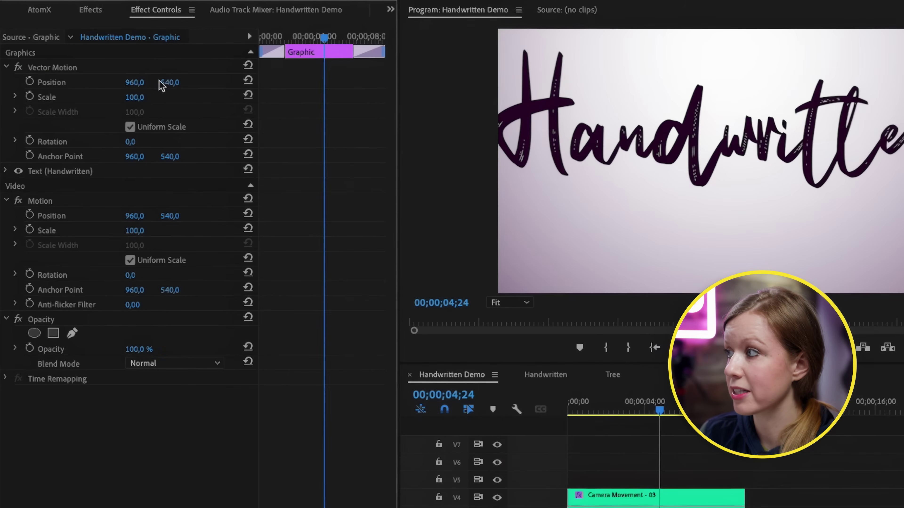
{"action": "left_click", "coordinate": [135, 97]}
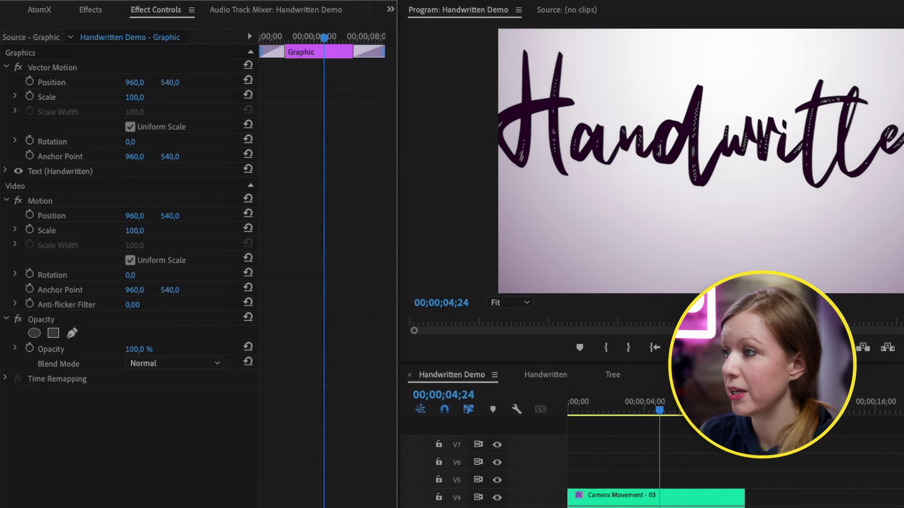
{"action": "type", "text": "71"}
{"action": "key", "text": "Return"}
{"action": "left_click_drag", "start_coordinate": [168, 84], "coordinate": [210, 84]}
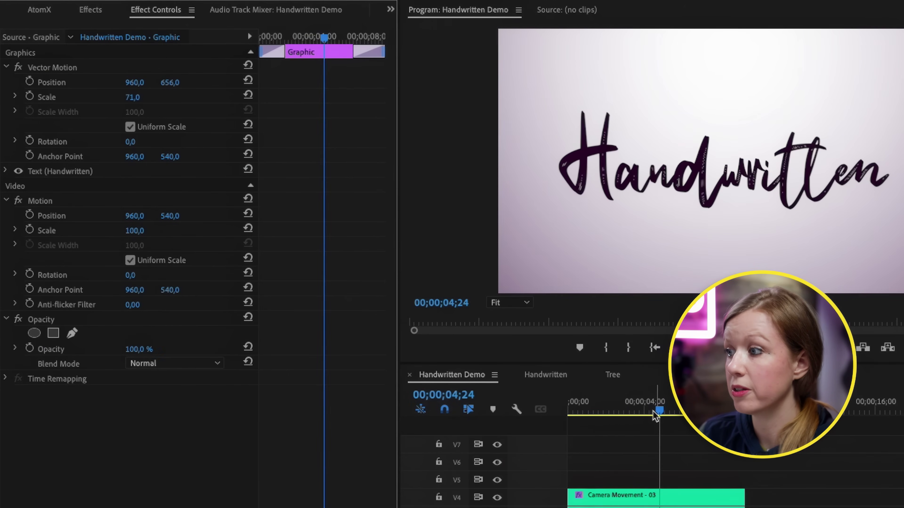
{"action": "key", "text": "Home"}
{"action": "key", "text": "space"}
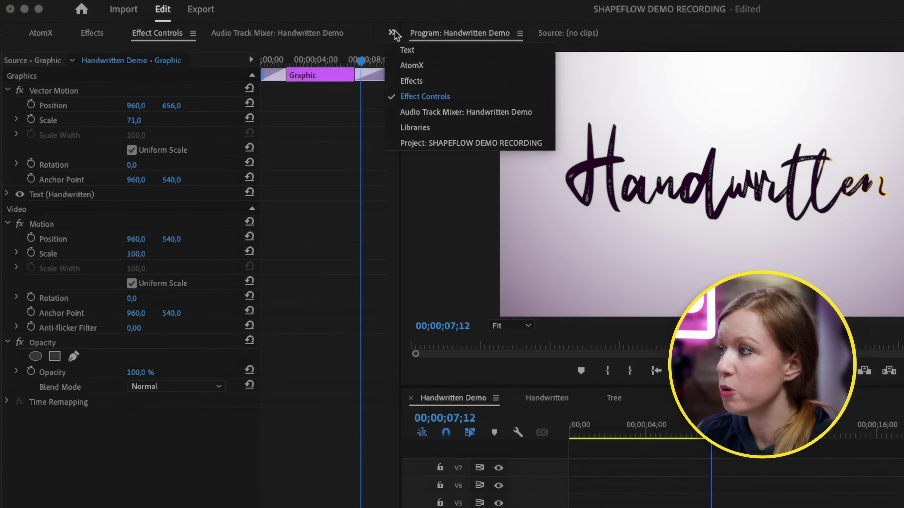
{"action": "left_click", "coordinate": [431, 143]}
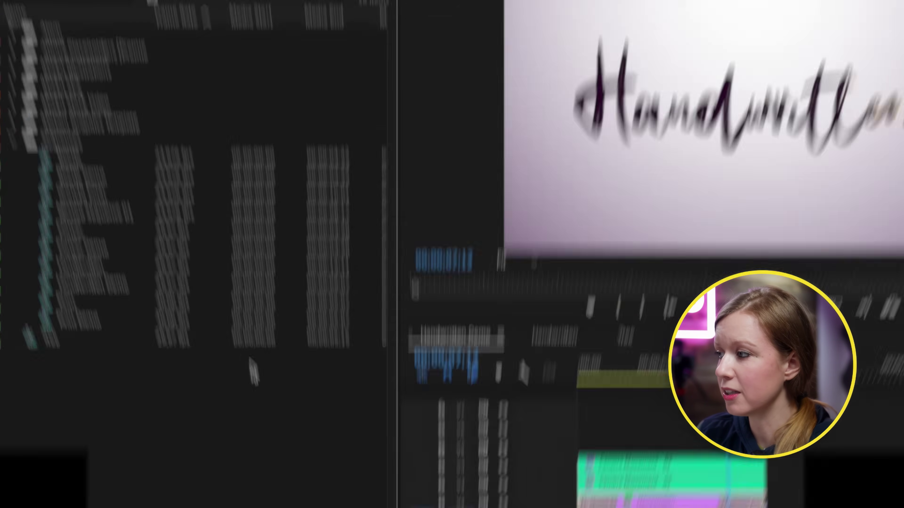
Step: Create an Adjustment Layer, place it on V5 and stretch it over the title clips
{"action": "right_click", "coordinate": [263, 430]}
{"action": "mouse_move", "coordinate": [301, 179]}
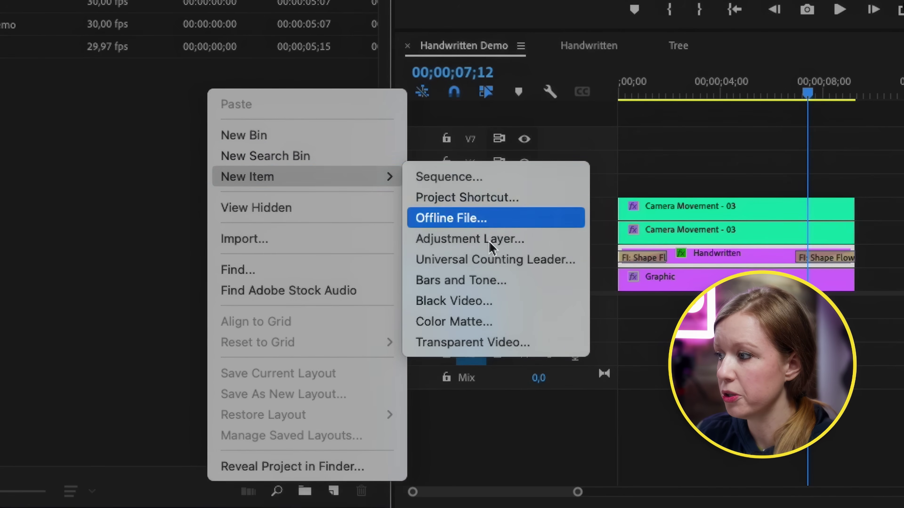
{"action": "left_click", "coordinate": [473, 237]}
{"action": "key", "text": "Return"}
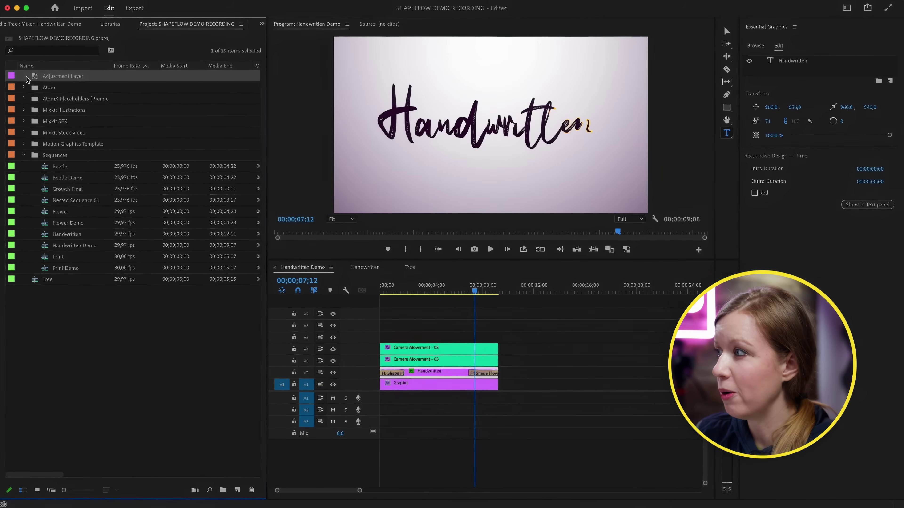
{"action": "left_click_drag", "start_coordinate": [177, 135], "coordinate": [377, 338]}
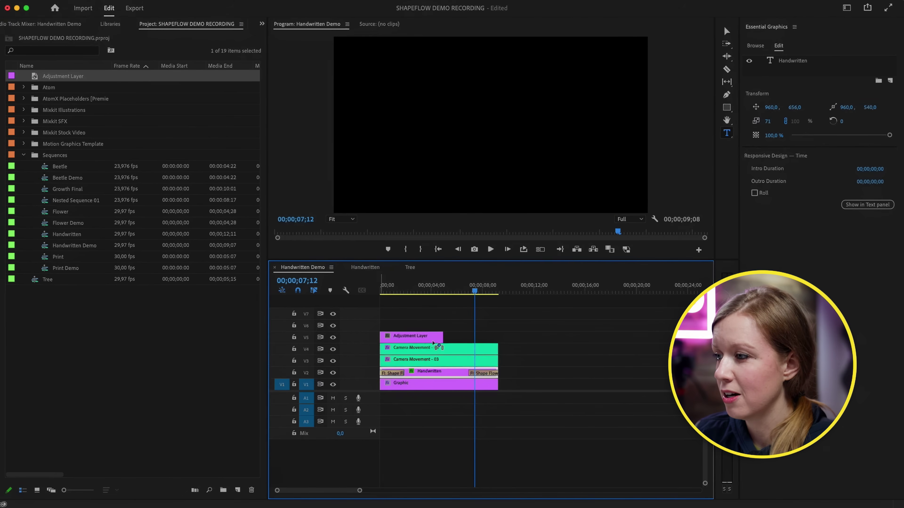
{"action": "left_click_drag", "start_coordinate": [442, 336], "coordinate": [493, 337]}
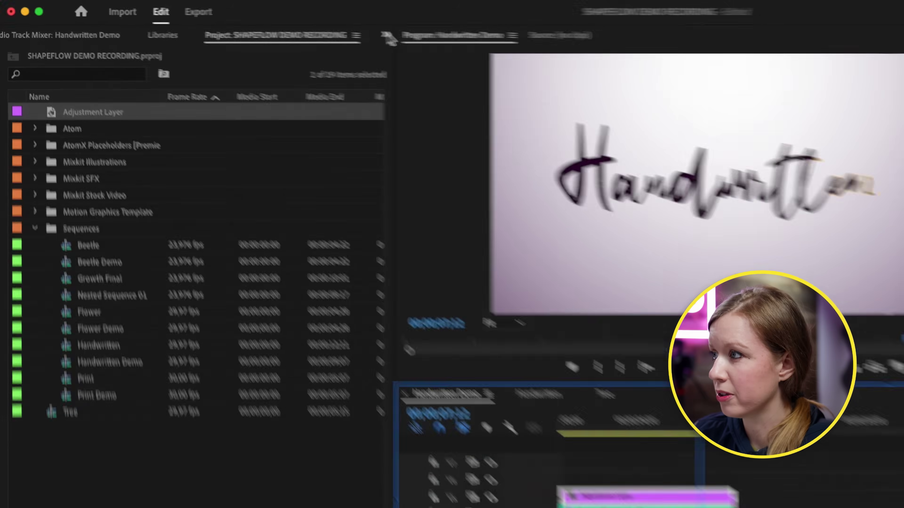
Step: Apply Gaussian Blur from the Effects panel to the adjustment layer
{"action": "left_click", "coordinate": [262, 24]}
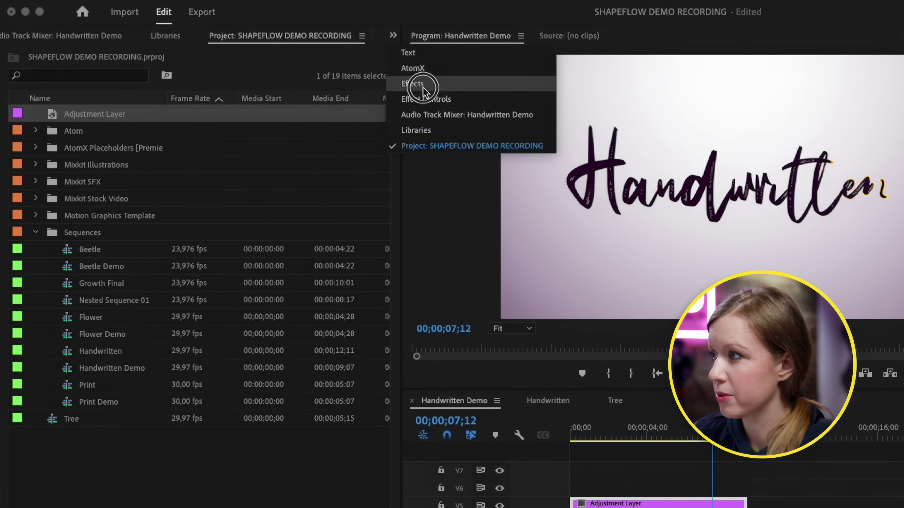
{"action": "left_click", "coordinate": [412, 83]}
{"action": "double_click", "coordinate": [54, 55]}
{"action": "type", "text": "blur"}
{"action": "left_click", "coordinate": [93, 194]}
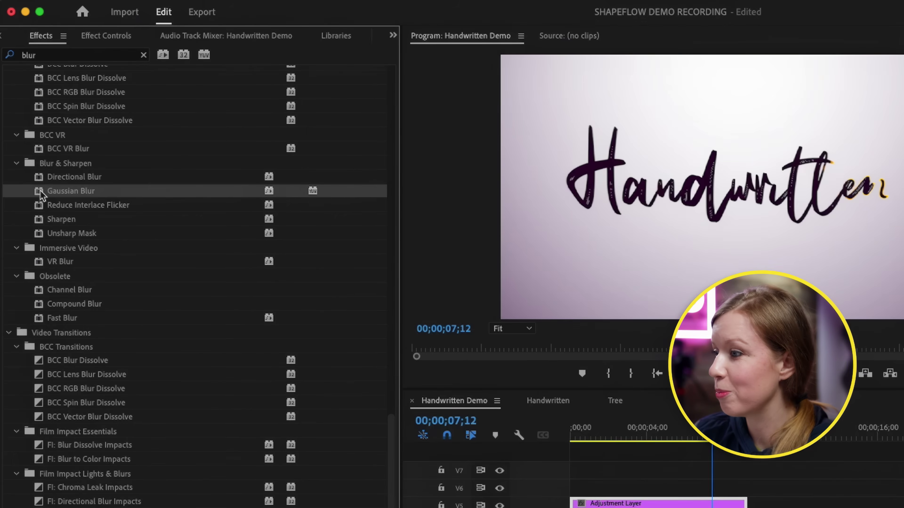
{"action": "left_click_drag", "start_coordinate": [41, 195], "coordinate": [613, 502]}
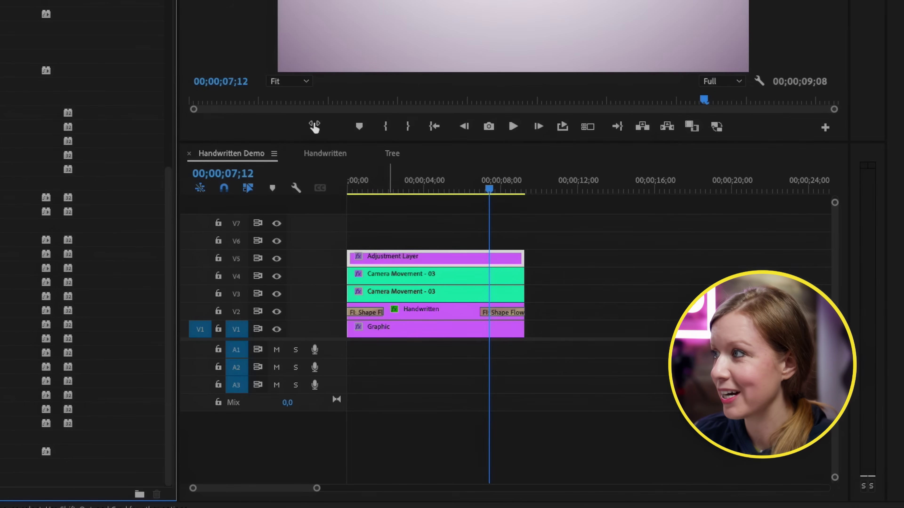
{"action": "left_click", "coordinate": [393, 34]}
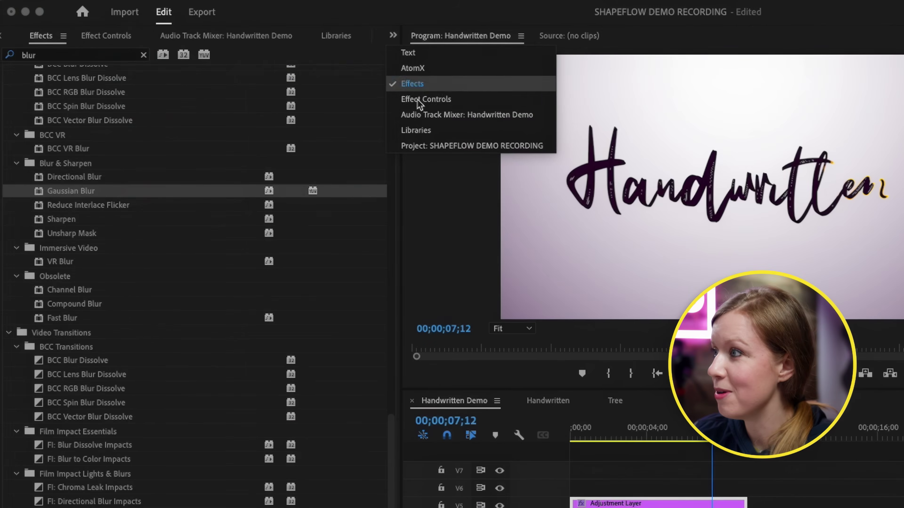
{"action": "left_click", "coordinate": [415, 95]}
{"action": "left_click", "coordinate": [570, 434]}
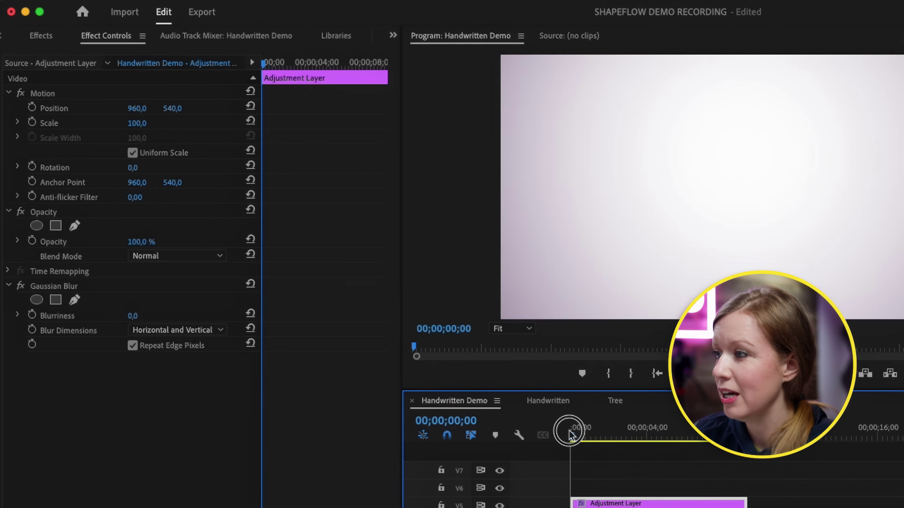
Step: Keyframe the title's Gaussian Blur from 70 at the start down to 0 about 20 frames later
{"action": "mouse_move", "coordinate": [570, 439]}
{"action": "left_mouse_down"}
{"action": "mouse_move", "coordinate": [586, 436]}
{"action": "mouse_move", "coordinate": [571, 444]}
{"action": "left_mouse_up"}
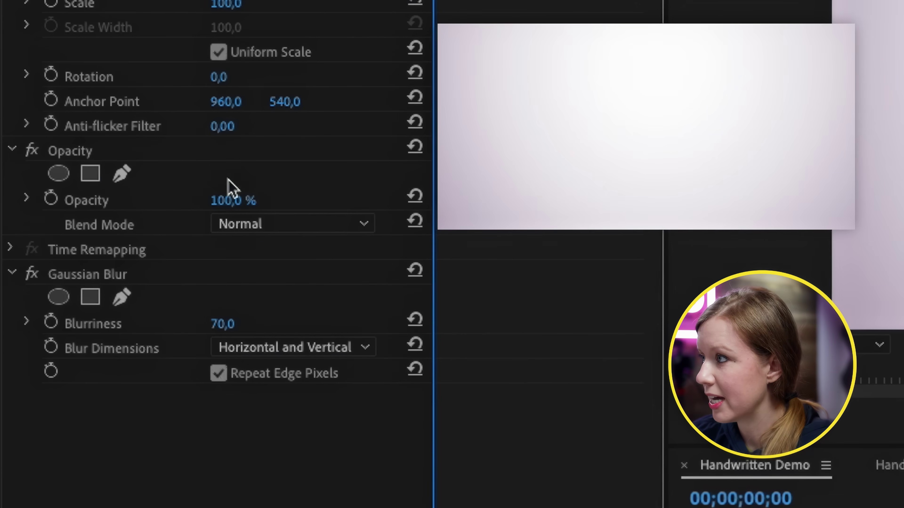
{"action": "left_click", "coordinate": [51, 322]}
{"action": "key", "text": "space"}
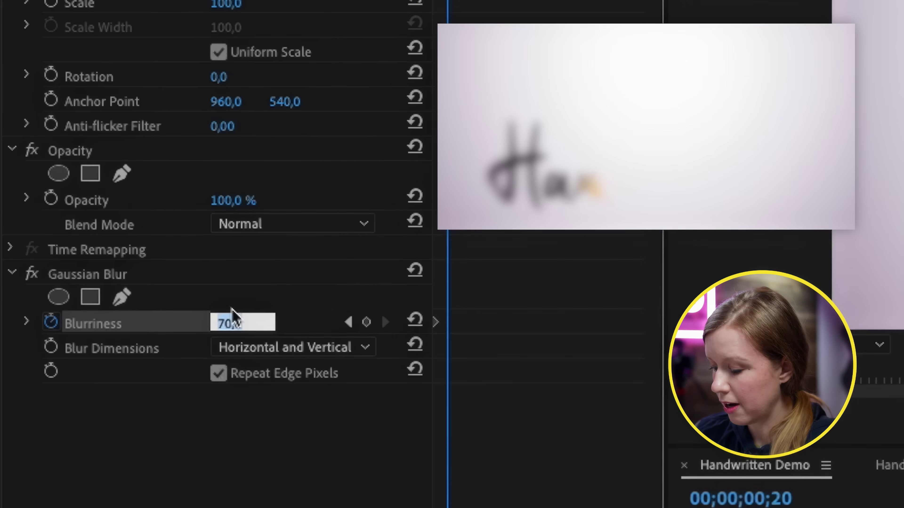
{"action": "type", "text": "0"}
{"action": "key", "text": "Return"}
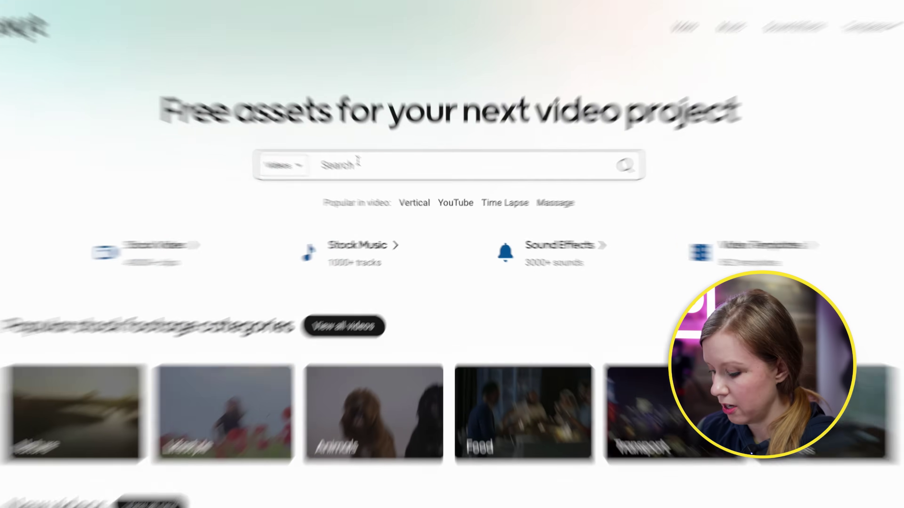
Step: Search Mixkit videos for 'bokeh' and download 'Abstract video of multicolor lights, closeup'
{"action": "type", "text": "bokeh"}
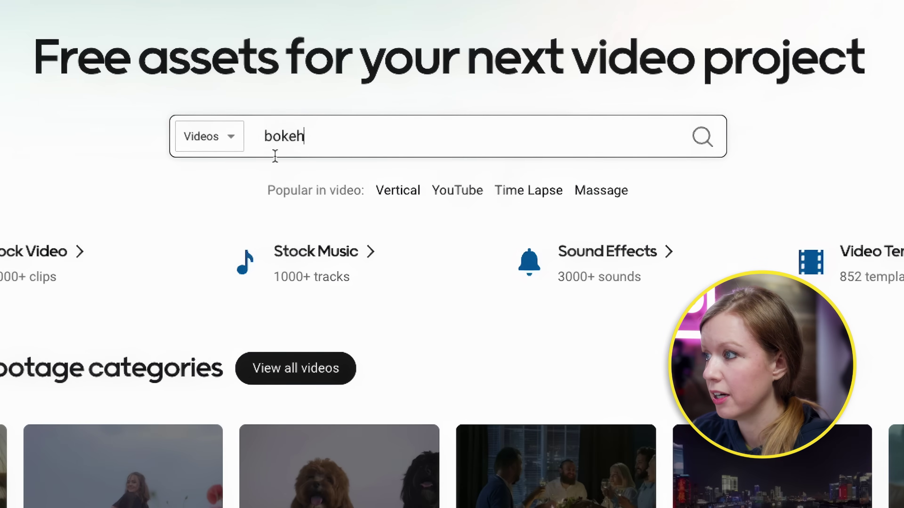
{"action": "key", "text": "Return"}
{"action": "scroll", "coordinate": [354, 323], "scroll_direction": "down", "scroll_amount": 5}
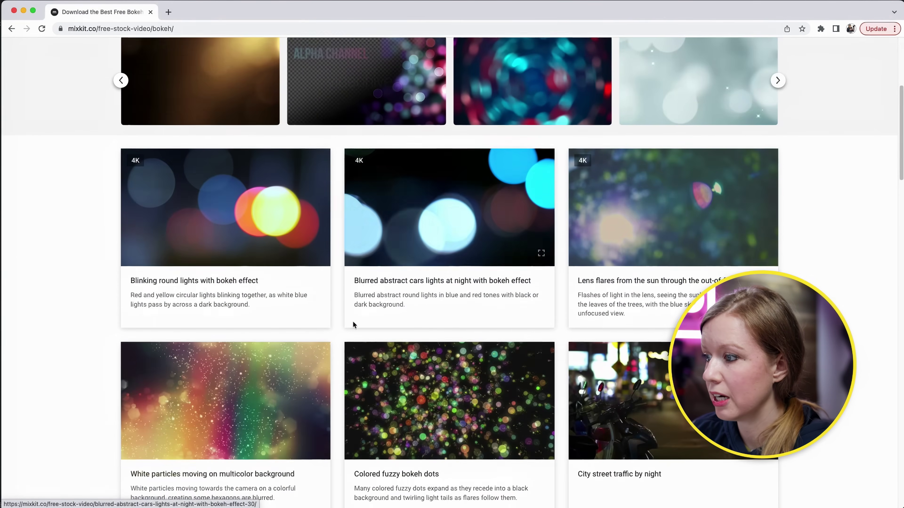
{"action": "scroll", "coordinate": [354, 324], "scroll_direction": "down", "scroll_amount": 12}
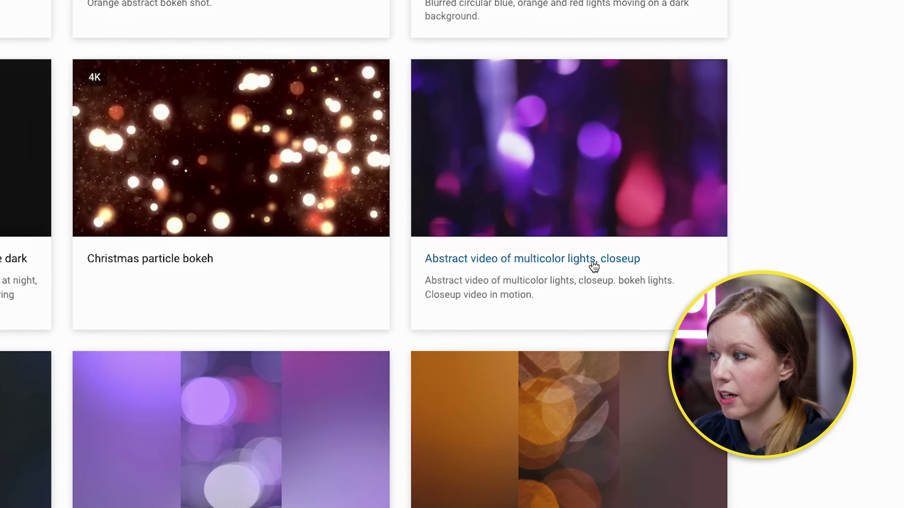
{"action": "left_click", "coordinate": [593, 265]}
{"action": "left_click", "coordinate": [627, 238]}
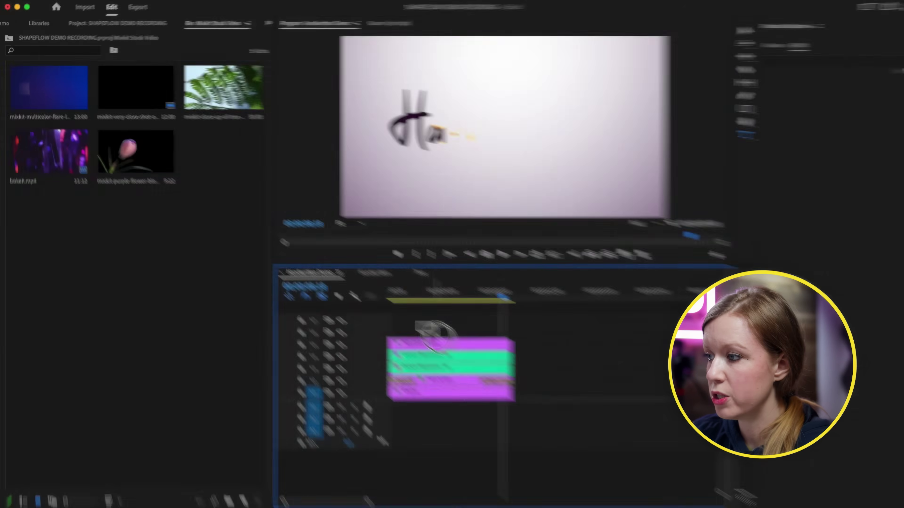
Step: Shift the title and camera clips up a track, place bokeh.mp4 on V2, and save
{"action": "left_click", "coordinate": [463, 382]}
{"action": "left_click_drag", "start_coordinate": [440, 378], "coordinate": [435, 367]}
{"action": "left_click", "coordinate": [38, 153]}
{"action": "left_click_drag", "start_coordinate": [38, 152], "coordinate": [379, 372]}
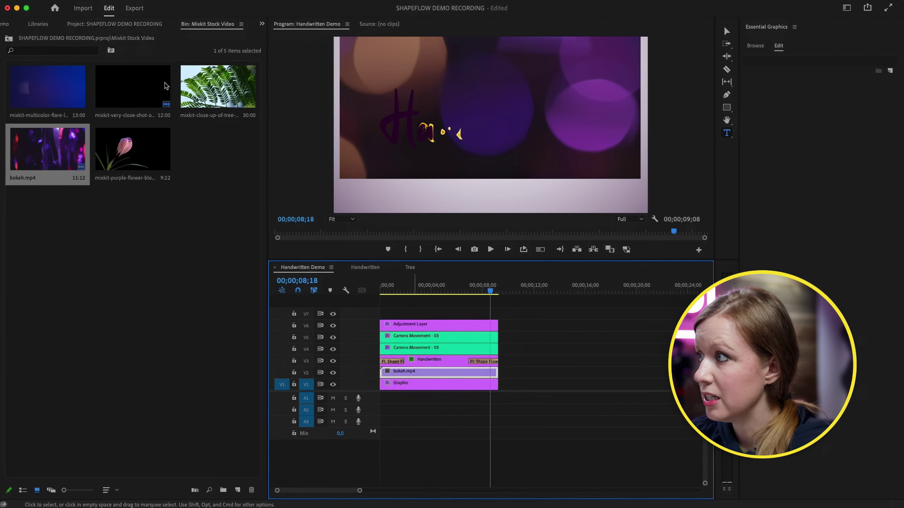
{"action": "key", "text": "super+s"}
Step: Scale the bokeh clip up to 143 to fill the frame and set its blend mode to Screen
{"action": "left_click", "coordinate": [261, 25]}
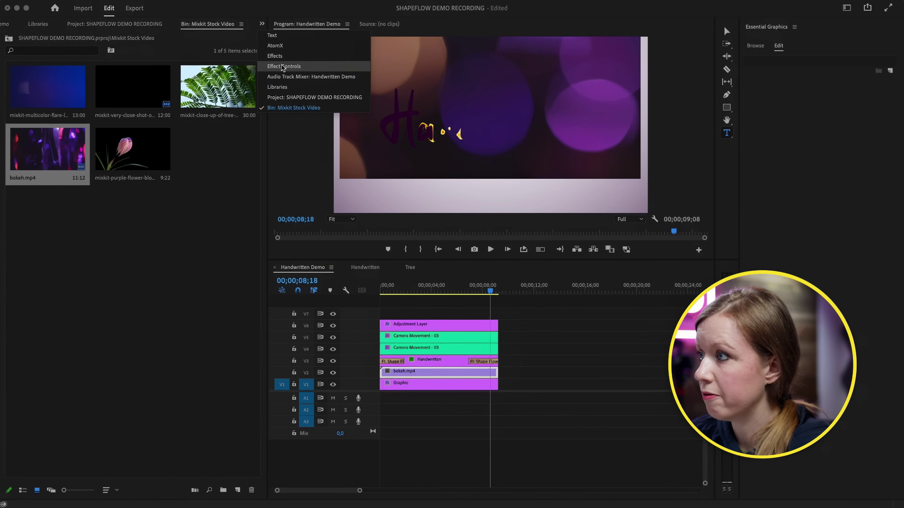
{"action": "left_click", "coordinate": [283, 66]}
{"action": "left_click_drag", "start_coordinate": [96, 83], "coordinate": [126, 82]}
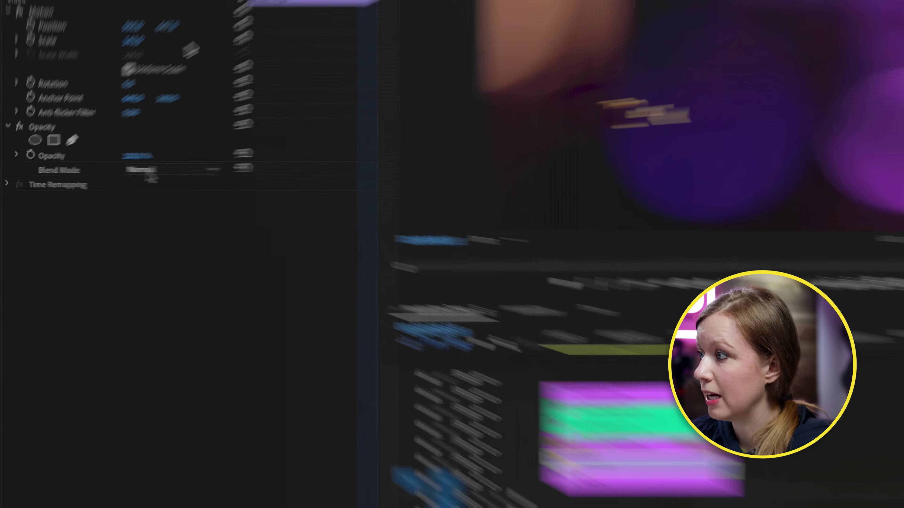
{"action": "left_click", "coordinate": [153, 170]}
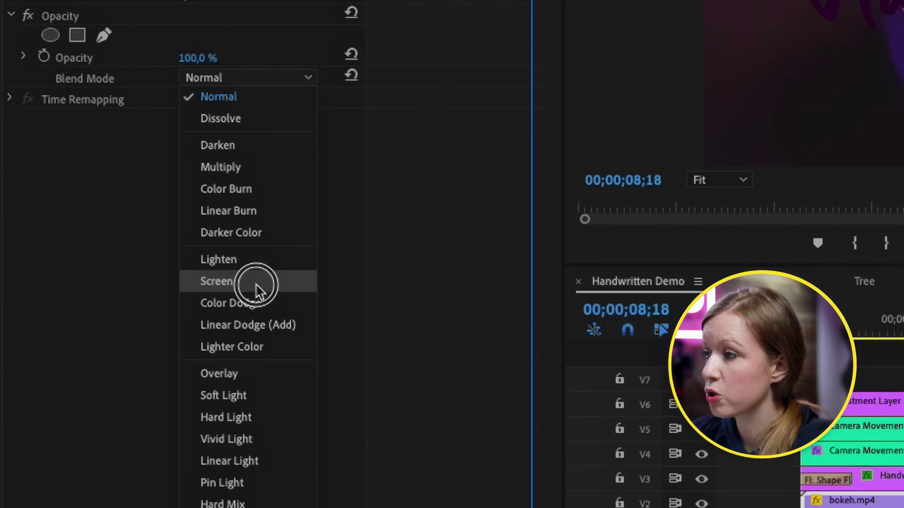
{"action": "left_click", "coordinate": [255, 283]}
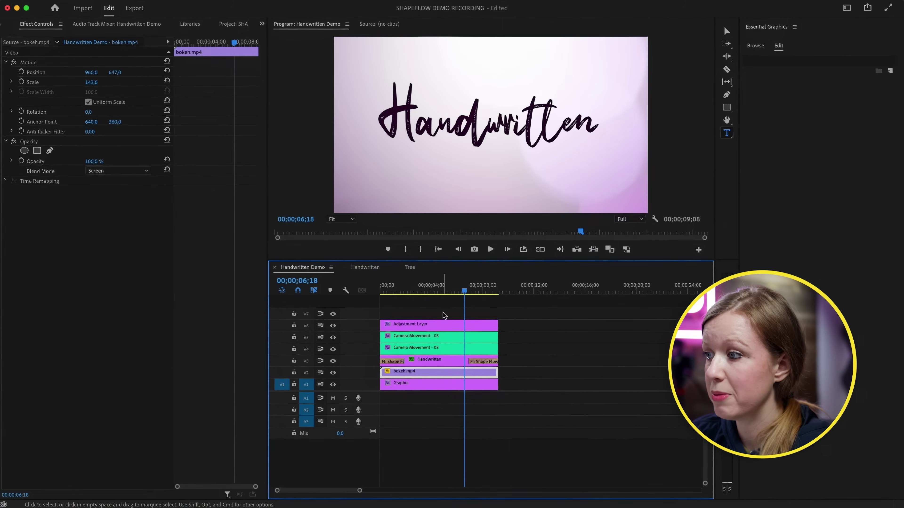
Step: Rate-stretch the bokeh clip longer to slow it to about 31% speed
{"action": "left_click", "coordinate": [435, 292]}
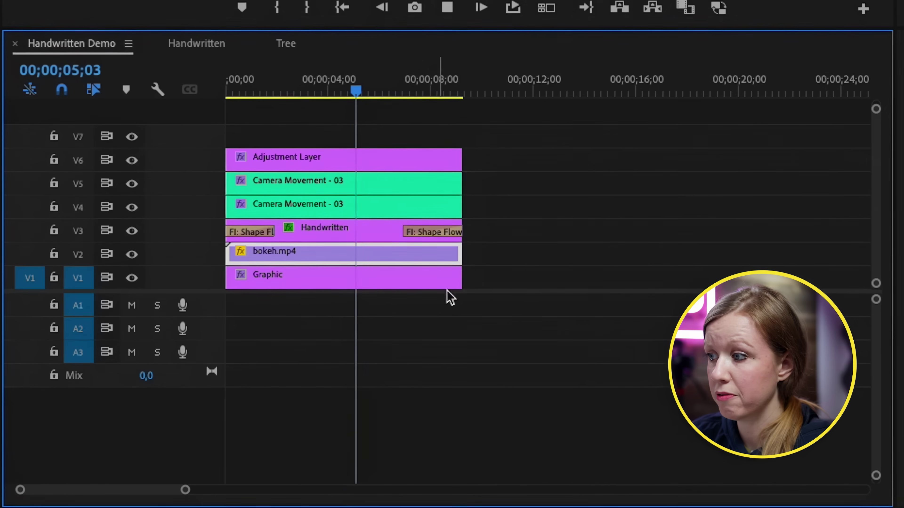
{"action": "key", "text": "r"}
{"action": "left_click_drag", "start_coordinate": [458, 254], "coordinate": [868, 253]}
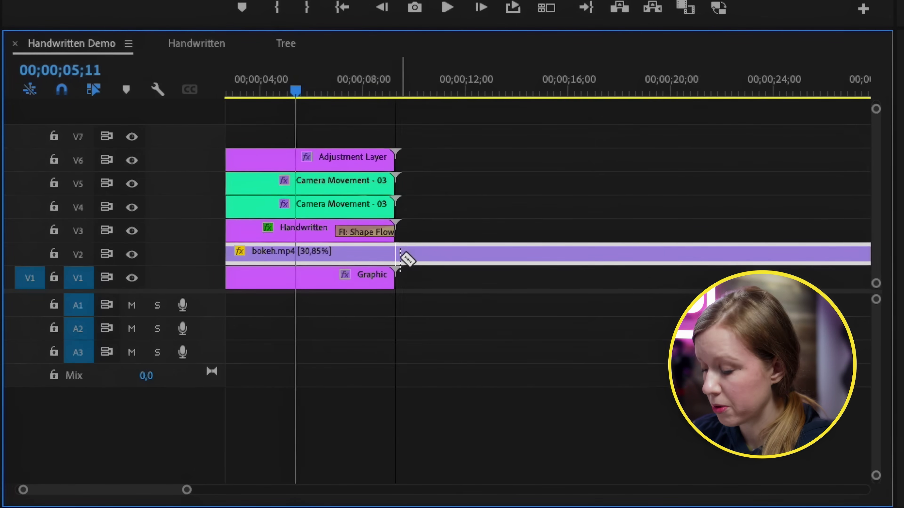
Step: Razor the bokeh clip where the title clips end and delete the leftover piece
{"action": "key", "text": "c"}
{"action": "left_click", "coordinate": [401, 254]}
{"action": "left_click", "coordinate": [448, 262]}
{"action": "key", "text": "Delete"}
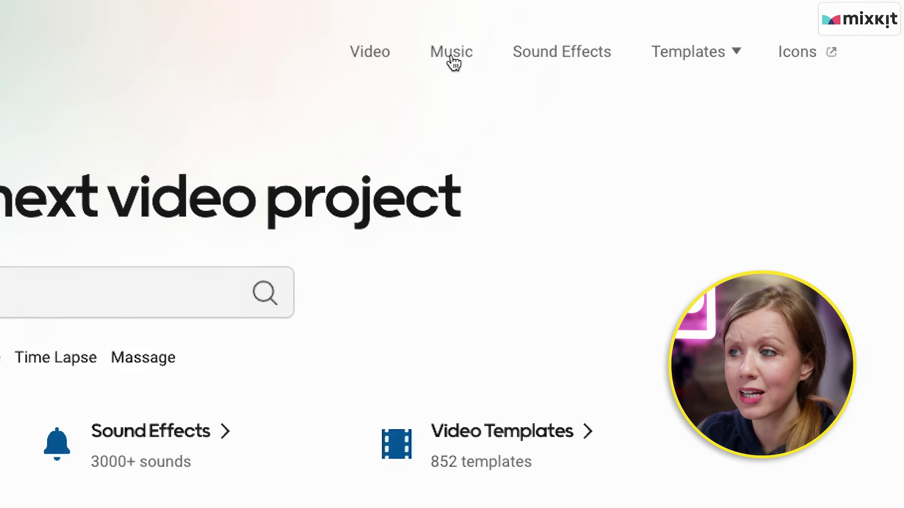
Step: Search Mixkit's free sound effects for 'write'
{"action": "left_click", "coordinate": [699, 59]}
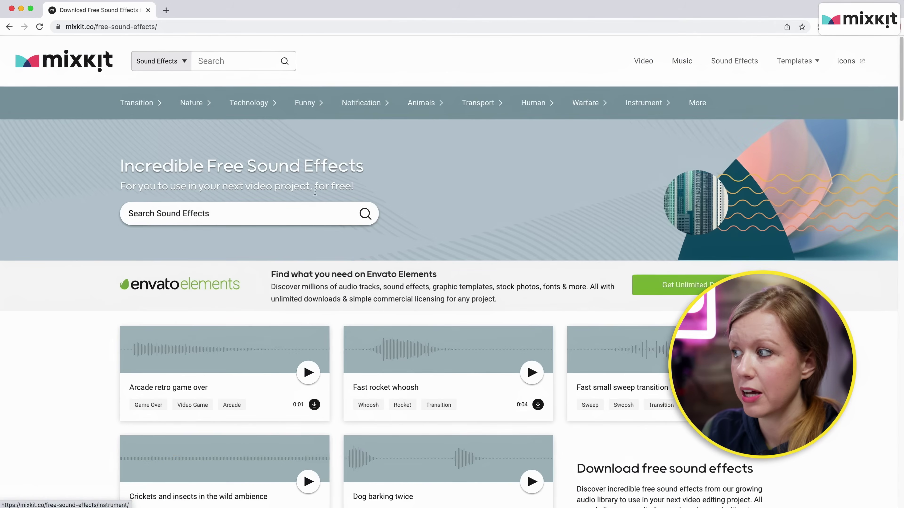
{"action": "left_click", "coordinate": [229, 213]}
{"action": "type", "text": "write"}
{"action": "key", "text": "Return"}
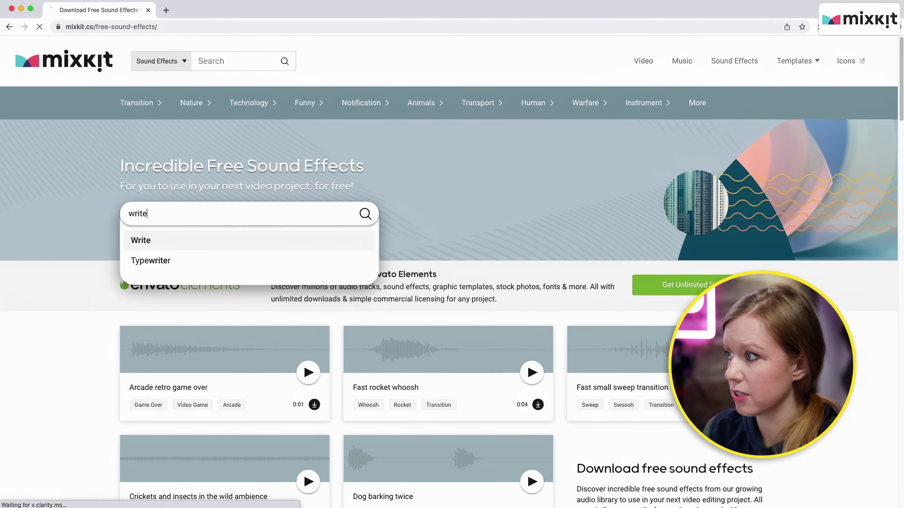
Step: Preview the 'Fast signing with a pen' sound, then go to Mixkit's free Premiere Pro templates
{"action": "left_click", "coordinate": [532, 299]}
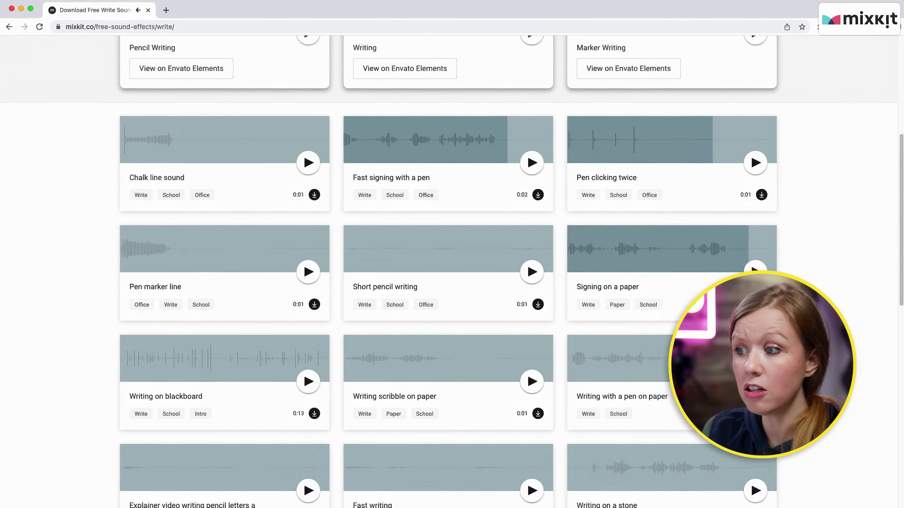
{"action": "scroll", "coordinate": [685, 204], "scroll_direction": "down", "scroll_amount": 3}
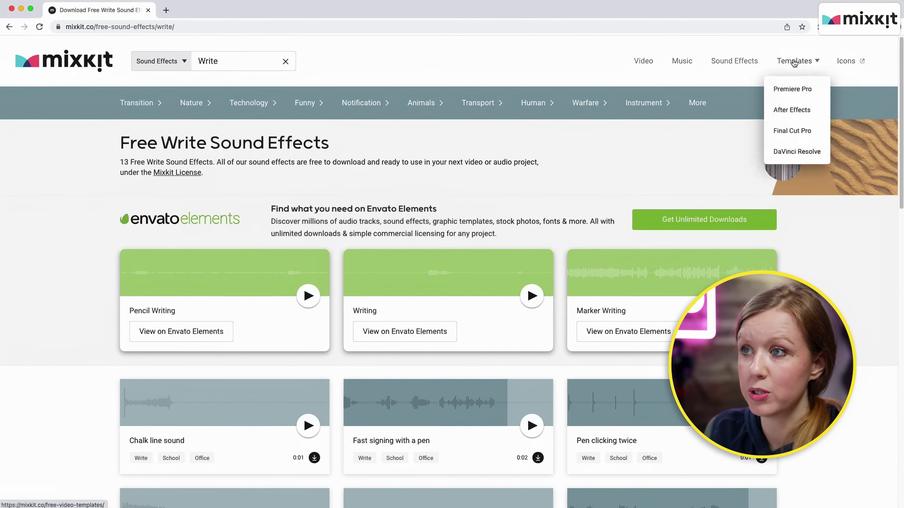
{"action": "left_click", "coordinate": [793, 62]}
{"action": "left_click", "coordinate": [249, 338]}
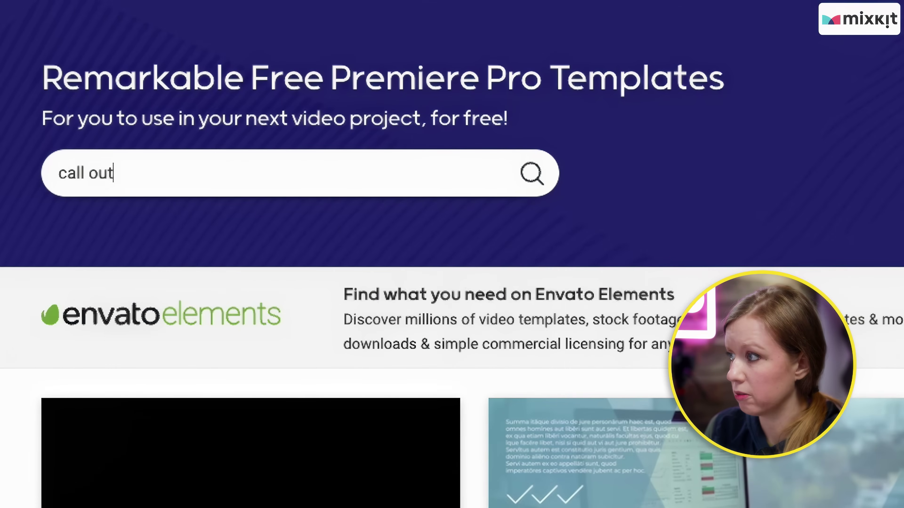
Step: Search Premiere Pro templates for 'call out' and download 'Call-out with square focus point'
{"action": "type", "text": "call out"}
{"action": "key", "text": "Return"}
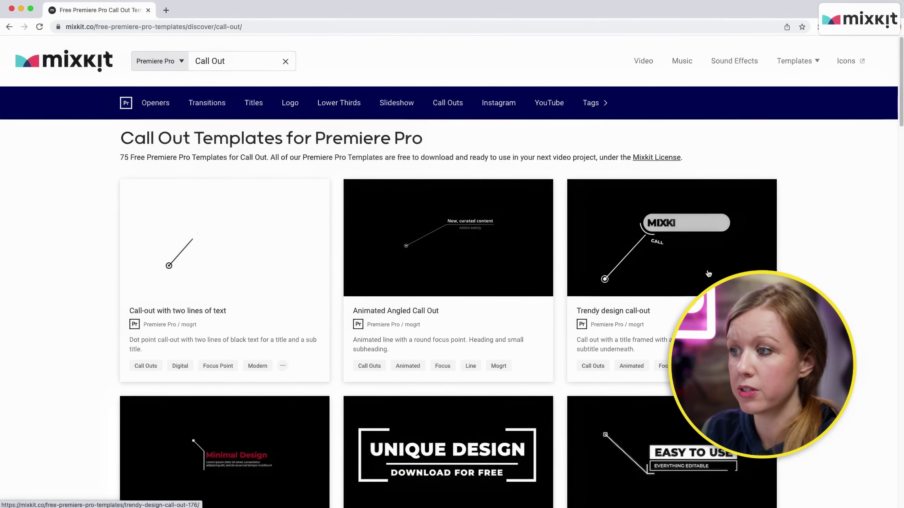
{"action": "scroll", "coordinate": [708, 273], "scroll_direction": "down", "scroll_amount": 4}
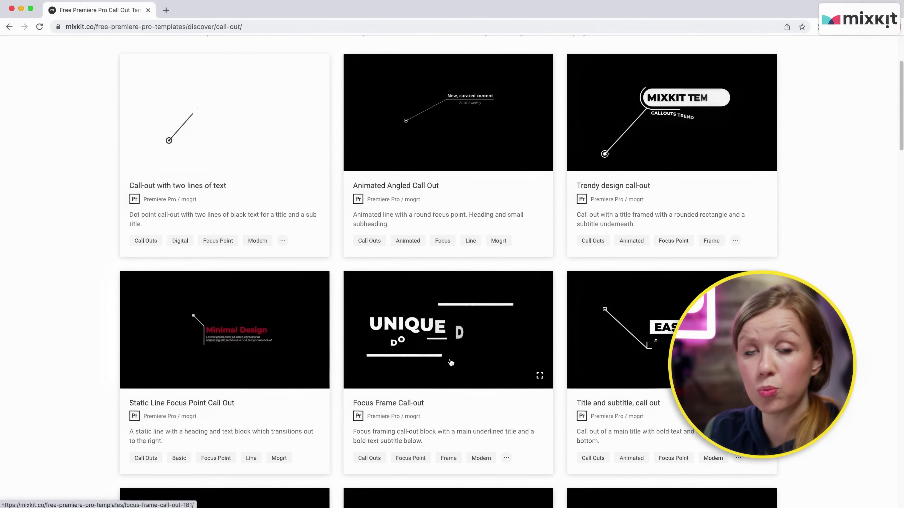
{"action": "scroll", "coordinate": [451, 363], "scroll_direction": "down", "scroll_amount": 4}
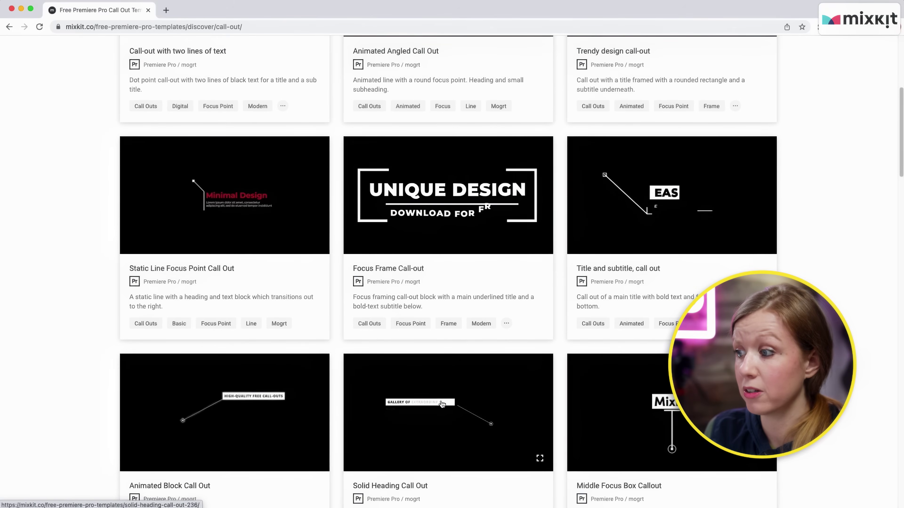
{"action": "scroll", "coordinate": [443, 404], "scroll_direction": "down", "scroll_amount": 8}
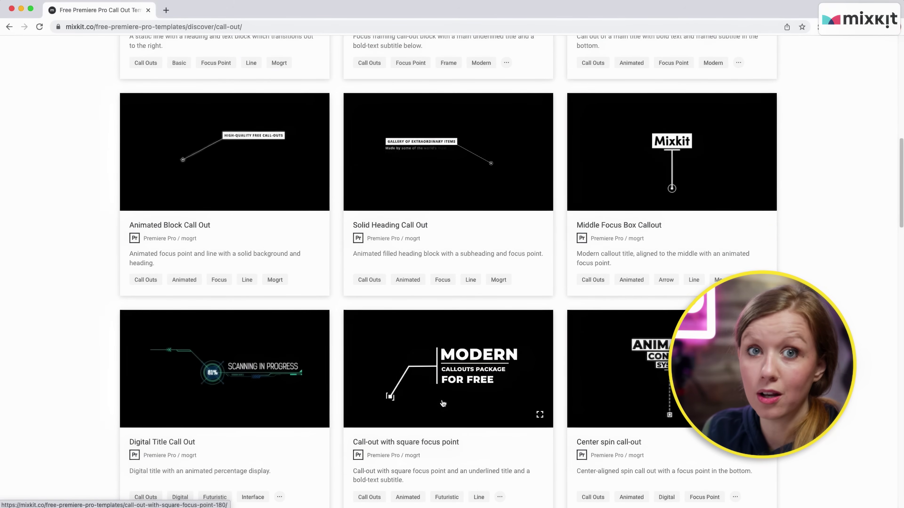
{"action": "left_click", "coordinate": [443, 404]}
{"action": "left_click", "coordinate": [617, 217]}
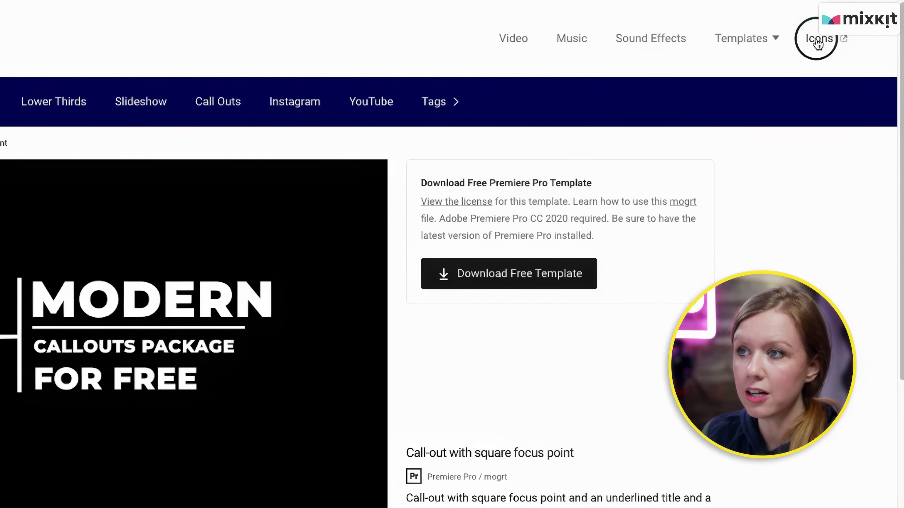
{"action": "left_click", "coordinate": [817, 39]}
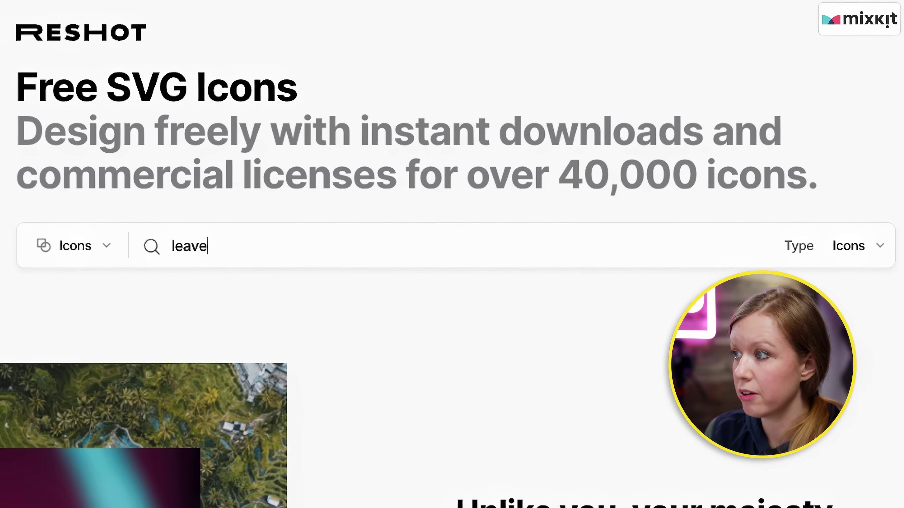
Step: Search Reshot for 'leave' and switch the results from Icons to Illustrations
{"action": "key", "text": "Return"}
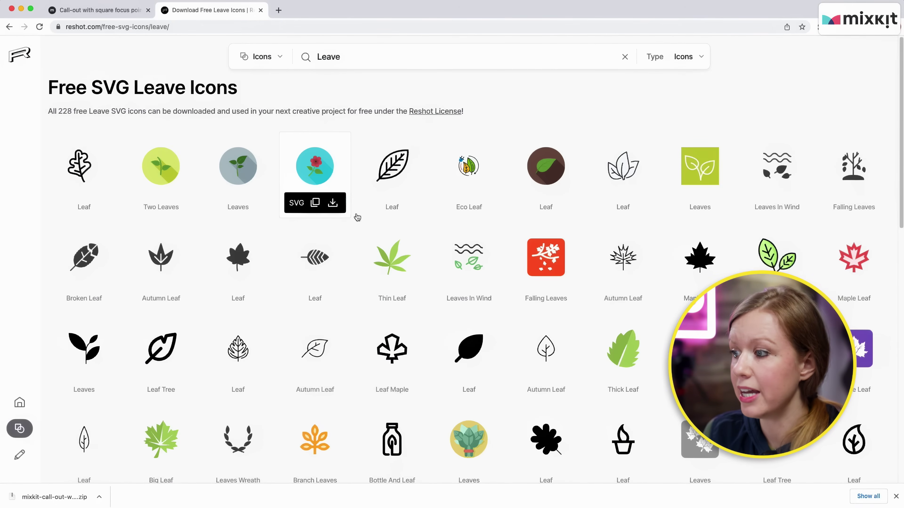
{"action": "scroll", "coordinate": [357, 218], "scroll_direction": "down", "scroll_amount": 12}
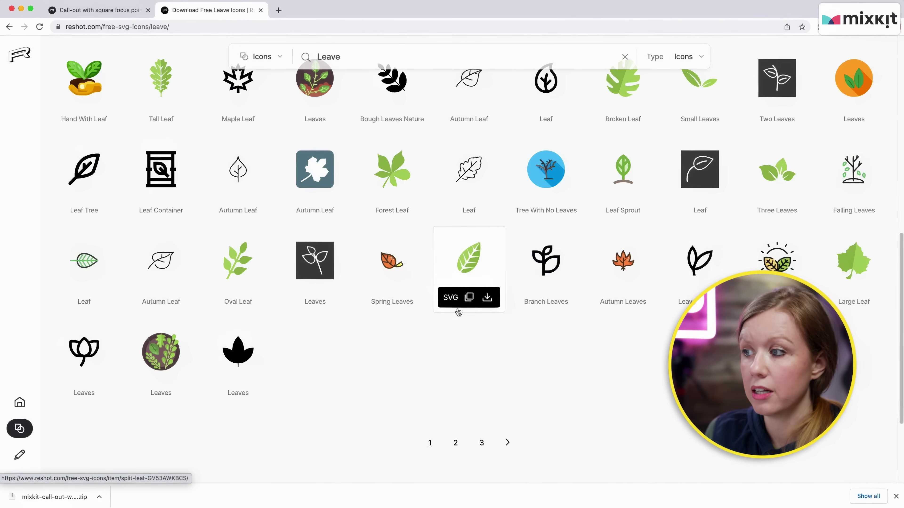
{"action": "scroll", "coordinate": [458, 332], "scroll_direction": "up", "scroll_amount": 12}
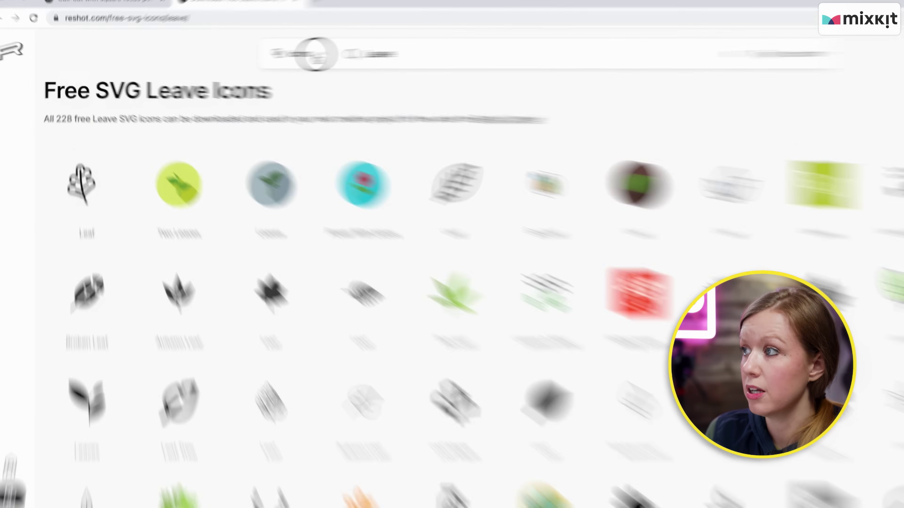
{"action": "left_click", "coordinate": [316, 54]}
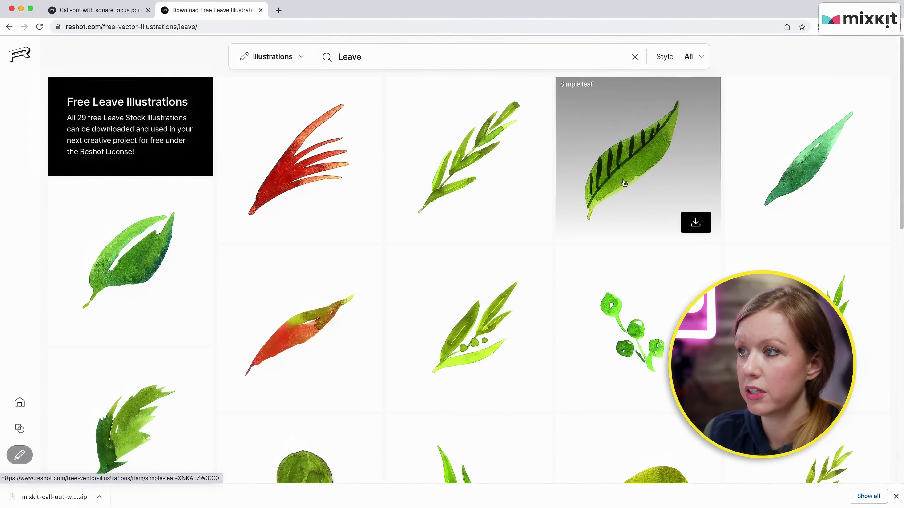
{"action": "scroll", "coordinate": [623, 221], "scroll_direction": "down", "scroll_amount": 3}
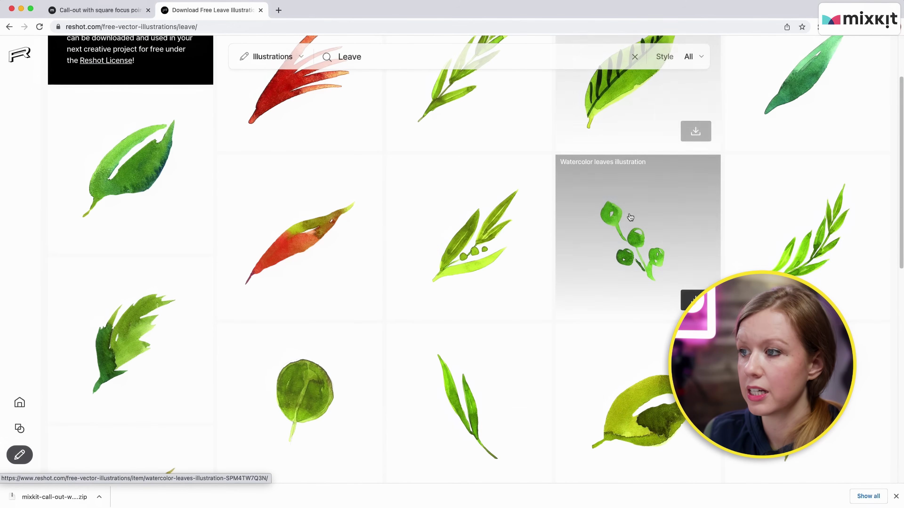
{"action": "scroll", "coordinate": [462, 269], "scroll_direction": "down", "scroll_amount": 8}
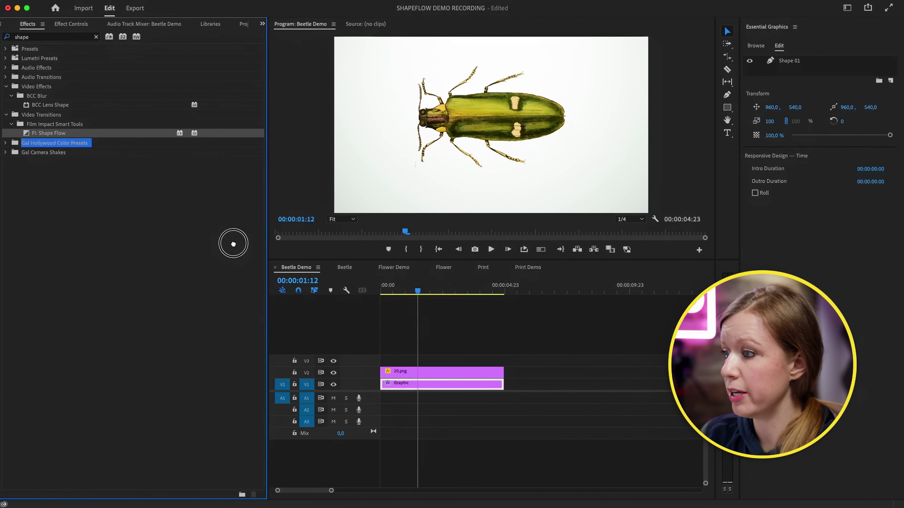
Step: Drop FI: Shape Flow onto the start of 20.png, preview the beetle reveal, and show its settings
{"action": "left_click_drag", "start_coordinate": [233, 244], "coordinate": [388, 372]}
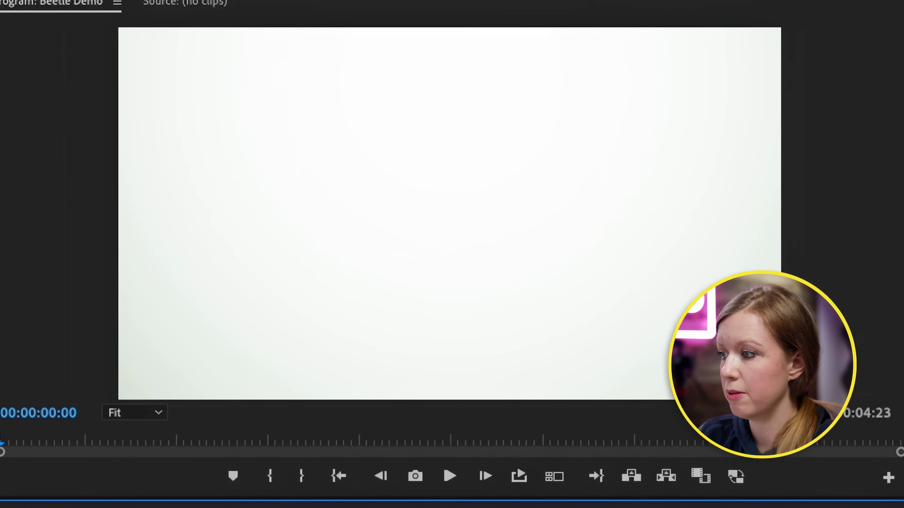
{"action": "key", "text": "space"}
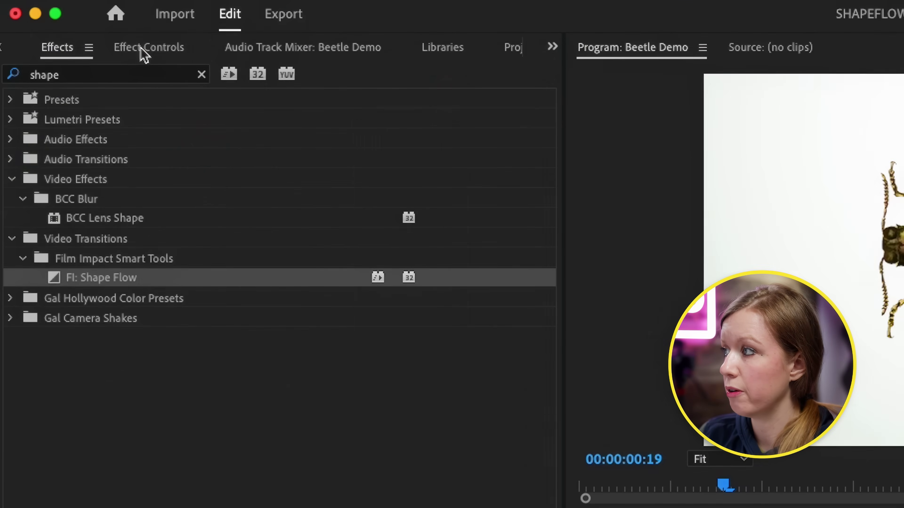
{"action": "left_click", "coordinate": [142, 50]}
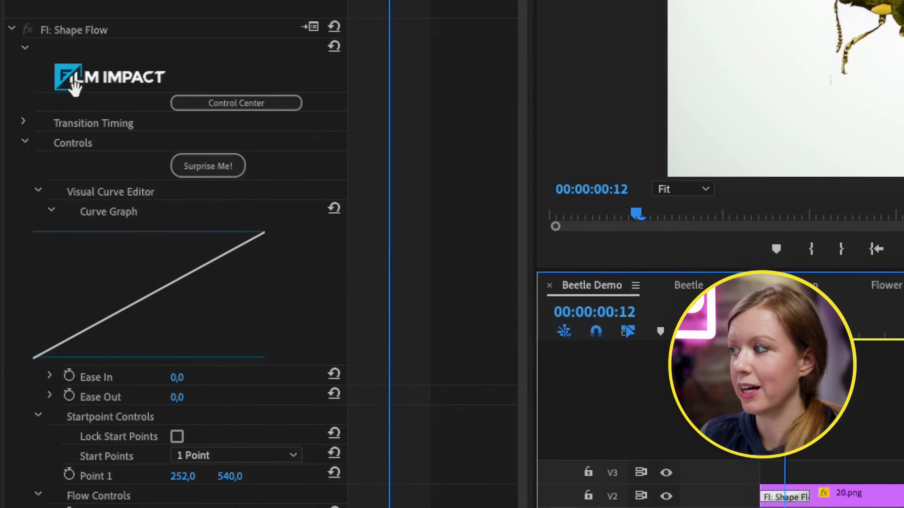
Step: Randomize Shape Flow with Surprise Me! and play back the new beetle reveal
{"action": "left_click", "coordinate": [206, 167]}
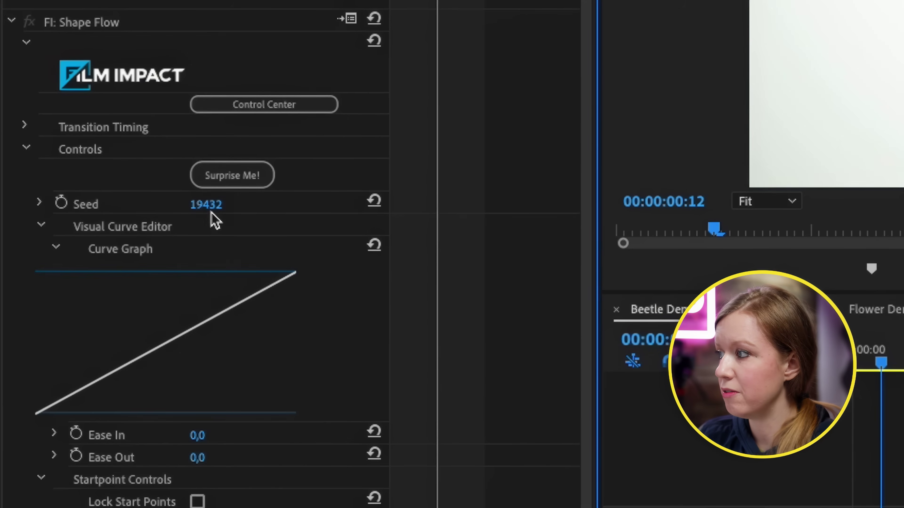
{"action": "key", "text": "space"}
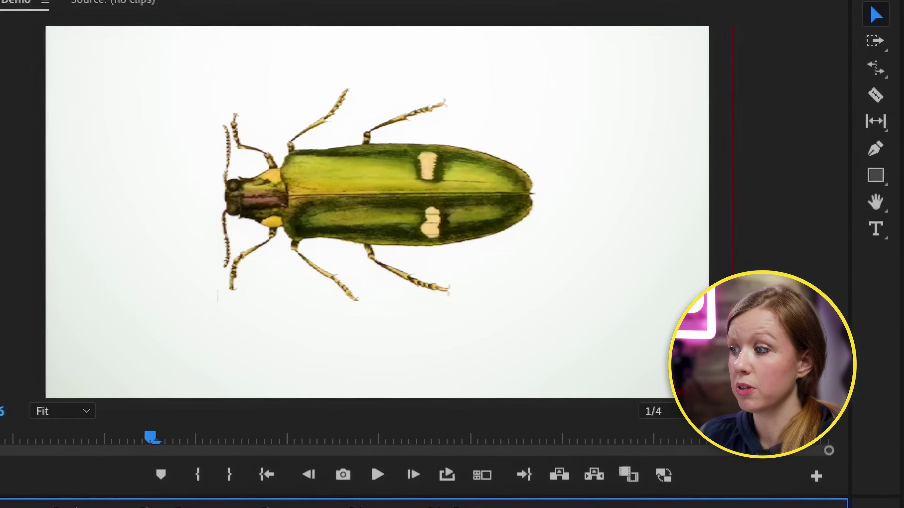
{"action": "key", "text": "Left"}
{"action": "key", "text": "Left"}
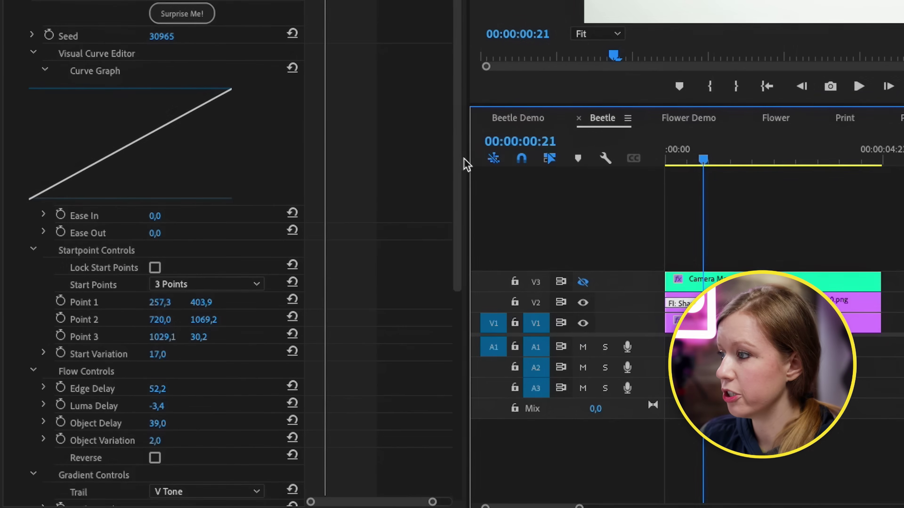
Step: Review the Beetle sequence's Shape Flow parameters and replay it from the start
{"action": "left_click_drag", "start_coordinate": [260, 306], "coordinate": [260, 331]}
{"action": "left_click_drag", "start_coordinate": [457, 230], "coordinate": [457, 299]}
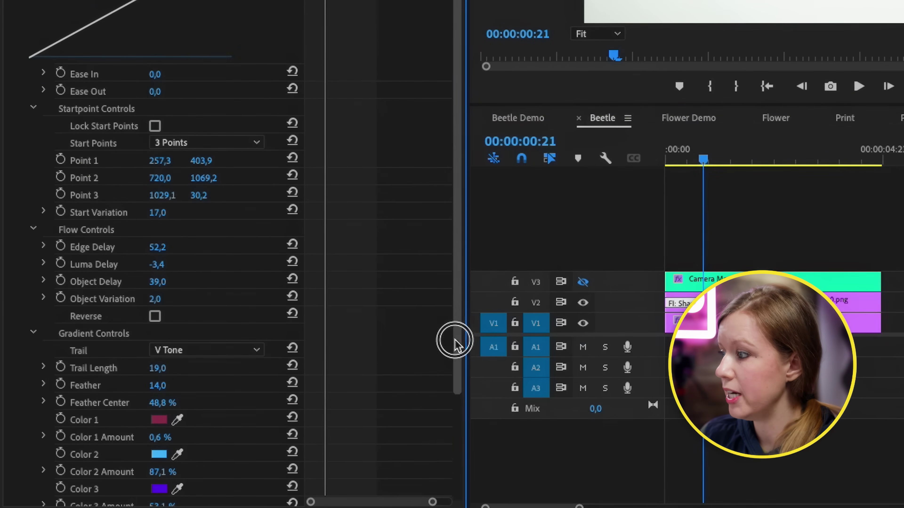
{"action": "left_click_drag", "start_coordinate": [456, 343], "coordinate": [468, 424]}
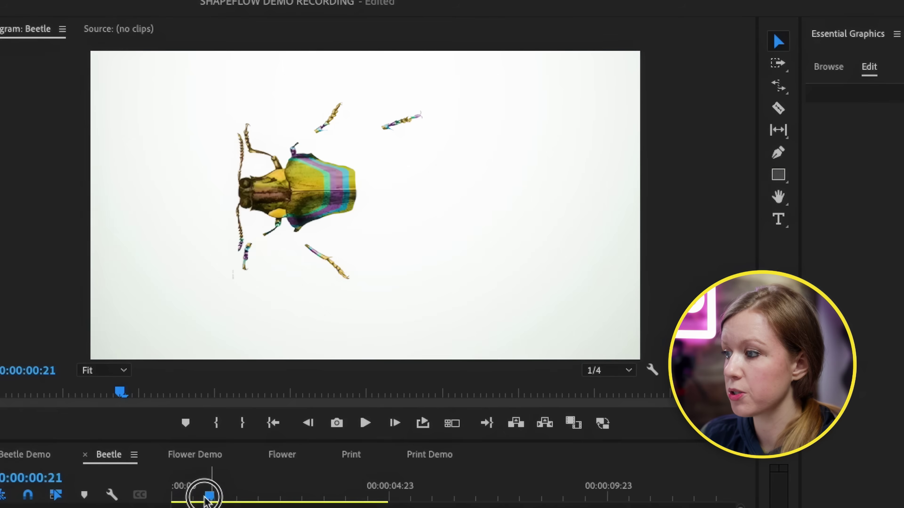
{"action": "key", "text": "Home"}
{"action": "key", "text": "space"}
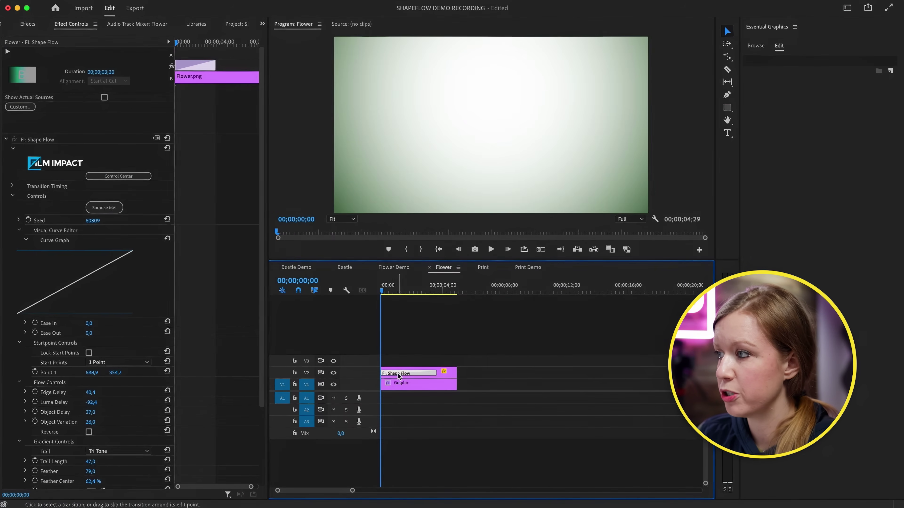
Step: Scroll through the Flower clip's Shape Flow controls, then stop the tulip reveal preview
{"action": "left_click_drag", "start_coordinate": [261, 212], "coordinate": [266, 302]}
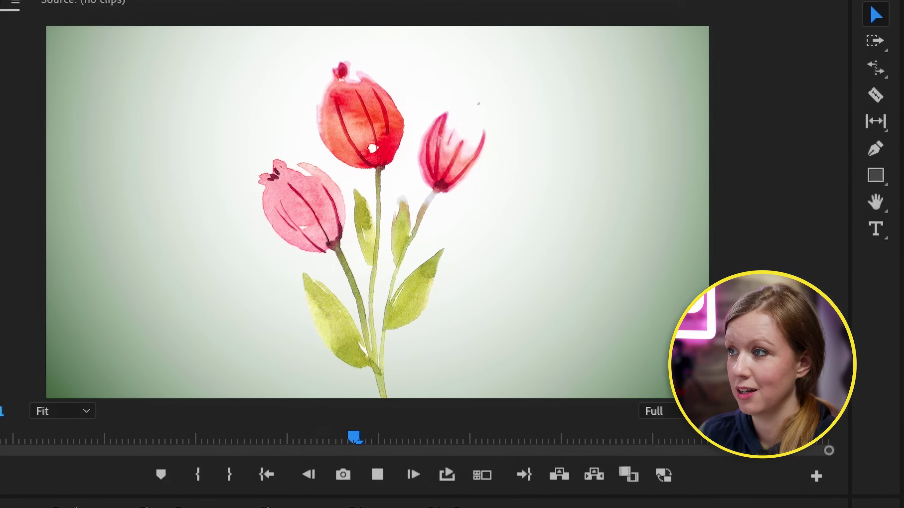
{"action": "key", "text": "space"}
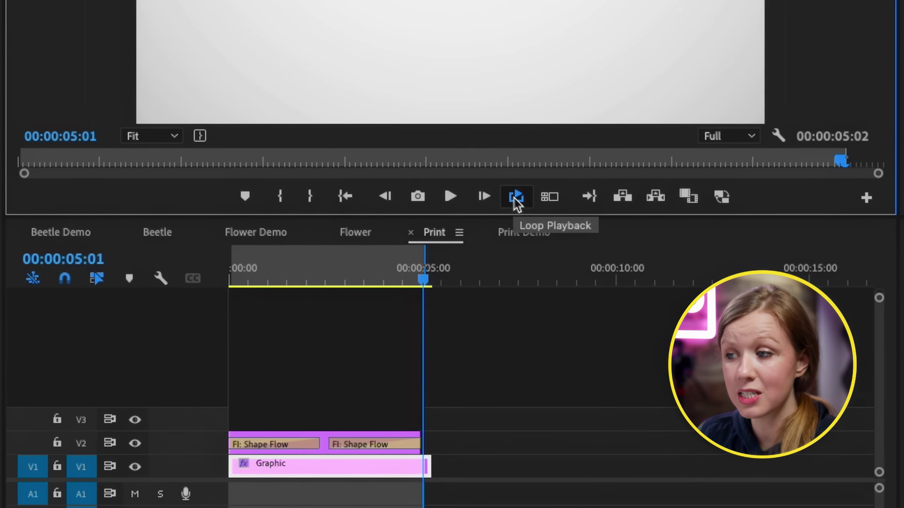
Step: Open the Button Editor to customize the Program Monitor's playback controls
{"action": "left_click", "coordinate": [867, 204]}
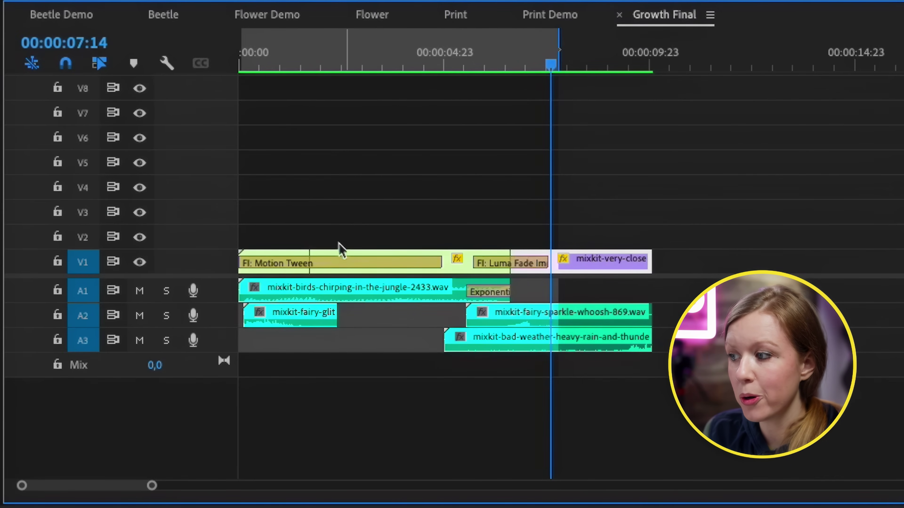
Step: Select the Motion Tween clip and play the Growth title animation from near the start
{"action": "left_click", "coordinate": [336, 269]}
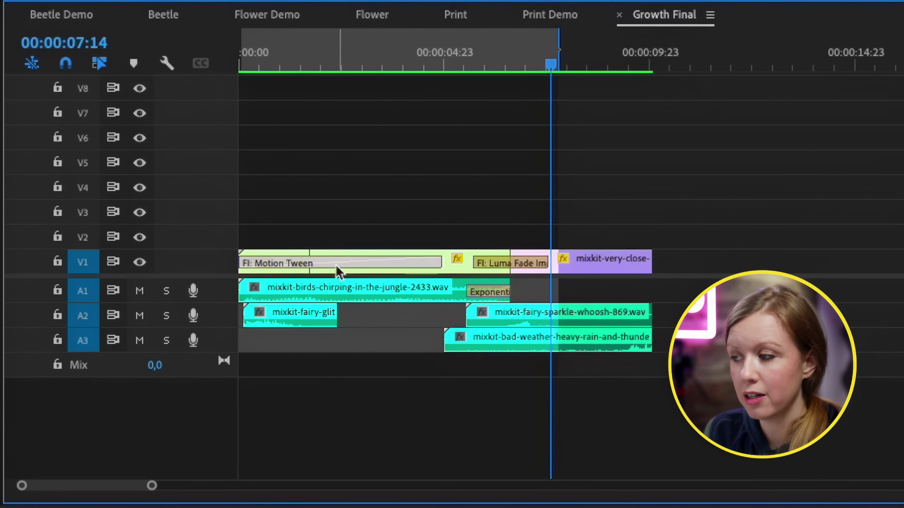
{"action": "left_click", "coordinate": [275, 63]}
{"action": "key", "text": "space"}
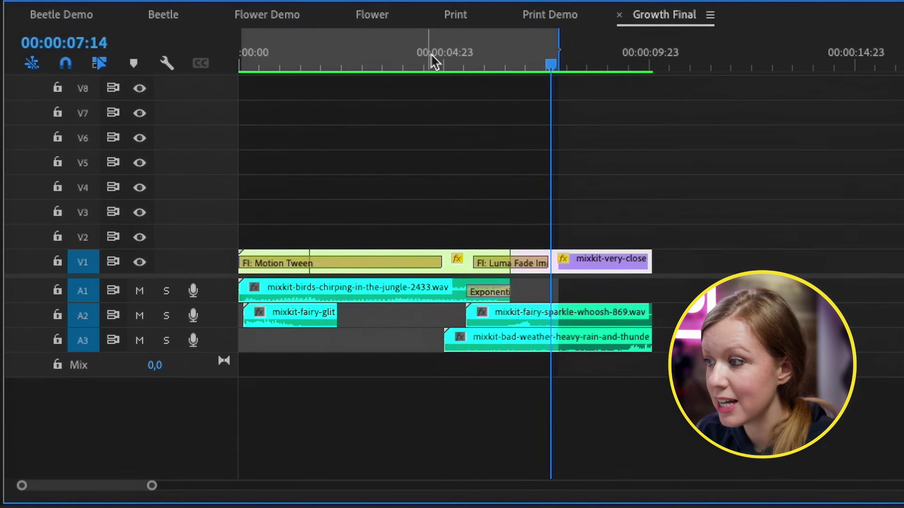
Step: Park the playhead at 00:00:05:05, make Video 1 taller to show thumbnails, and open the nested sequence
{"action": "left_click", "coordinate": [430, 61]}
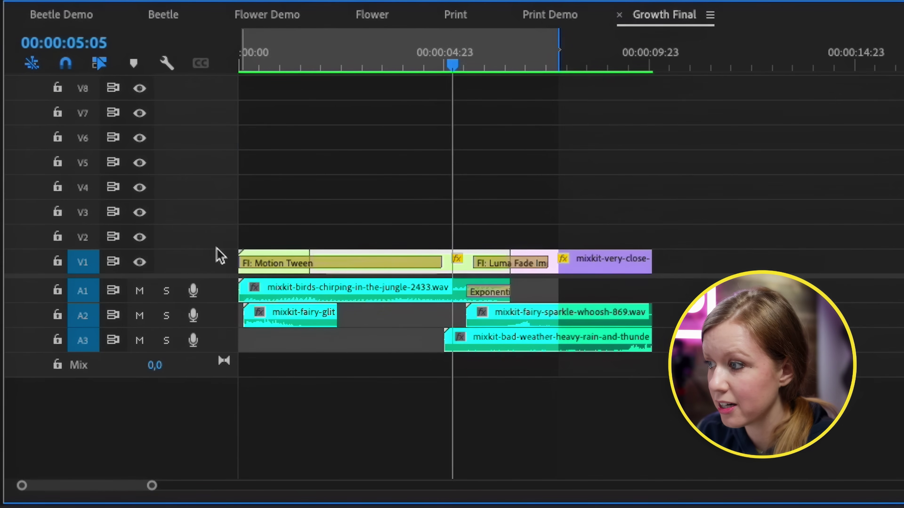
{"action": "left_click_drag", "start_coordinate": [218, 253], "coordinate": [217, 216]}
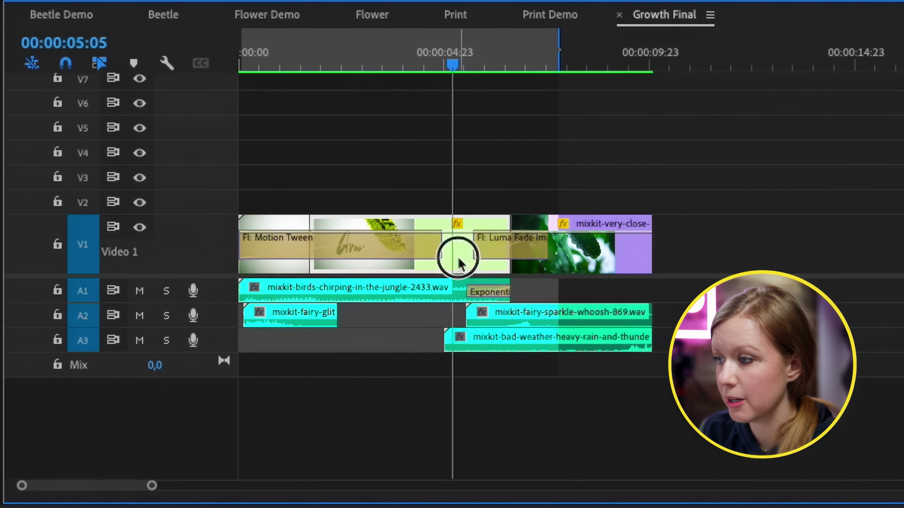
{"action": "double_click", "coordinate": [459, 263]}
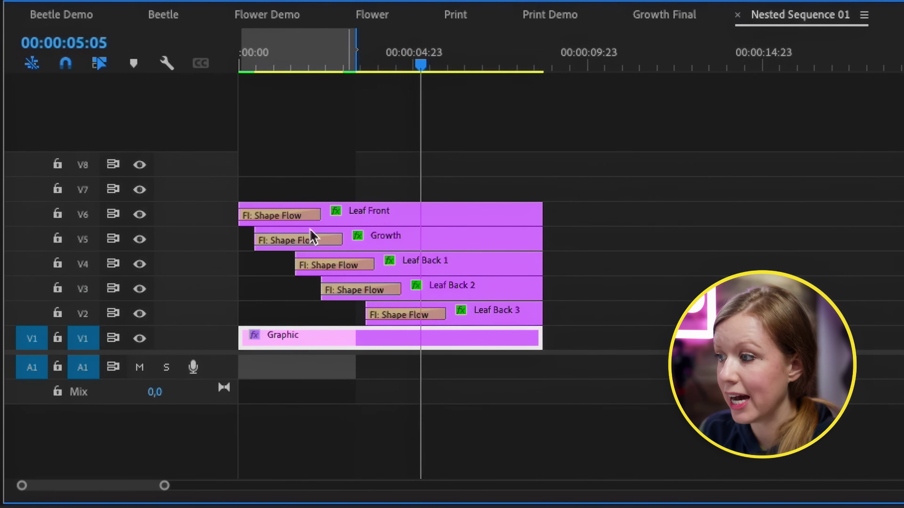
Step: Inspect the Leaf Front, Leaf Back 2 and Leaf Back 3 clips, then play Nested Sequence 01 from the start
{"action": "left_click", "coordinate": [279, 225]}
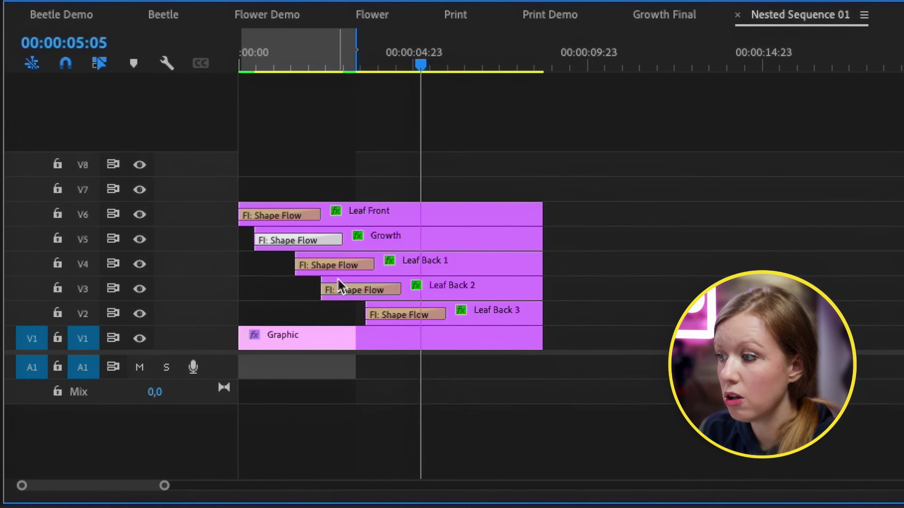
{"action": "left_click", "coordinate": [371, 291]}
{"action": "left_click", "coordinate": [408, 322]}
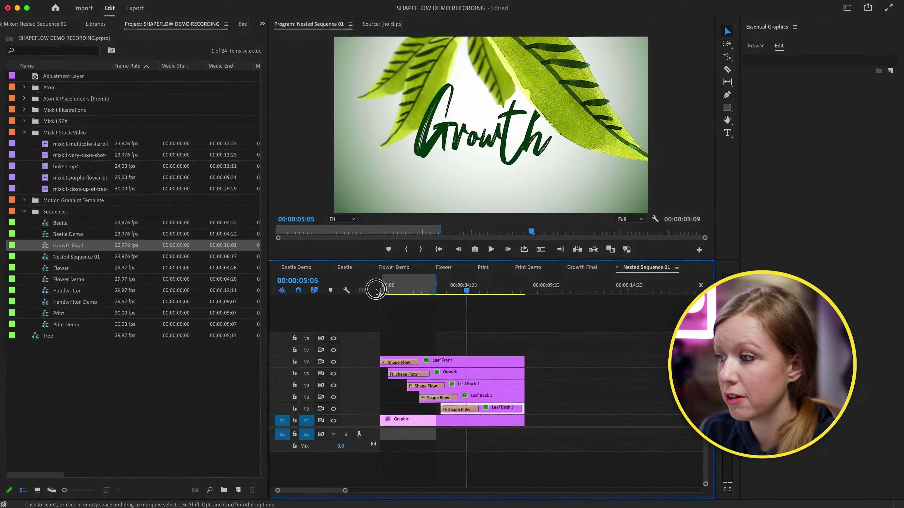
{"action": "left_click", "coordinate": [387, 288]}
{"action": "key", "text": "space"}
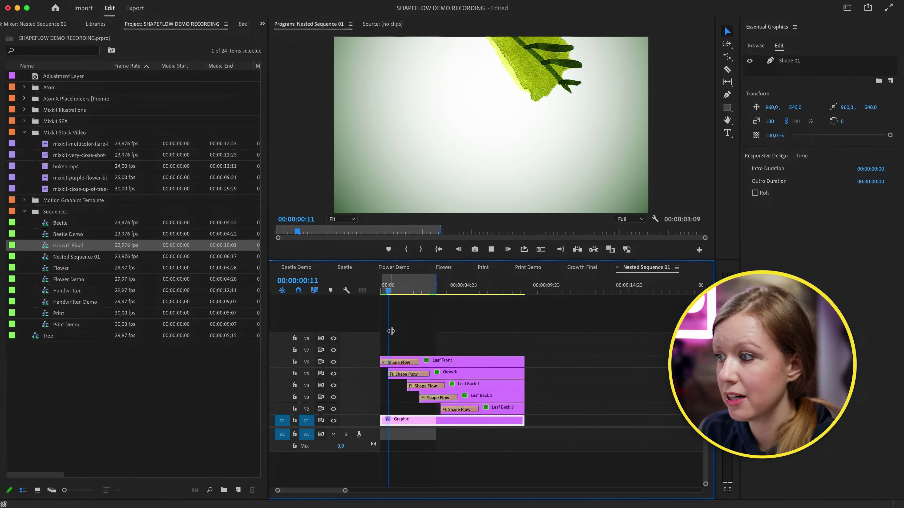
Step: Check the Growth title's text properties, then replay the Growth Final sequence
{"action": "left_click", "coordinate": [438, 377]}
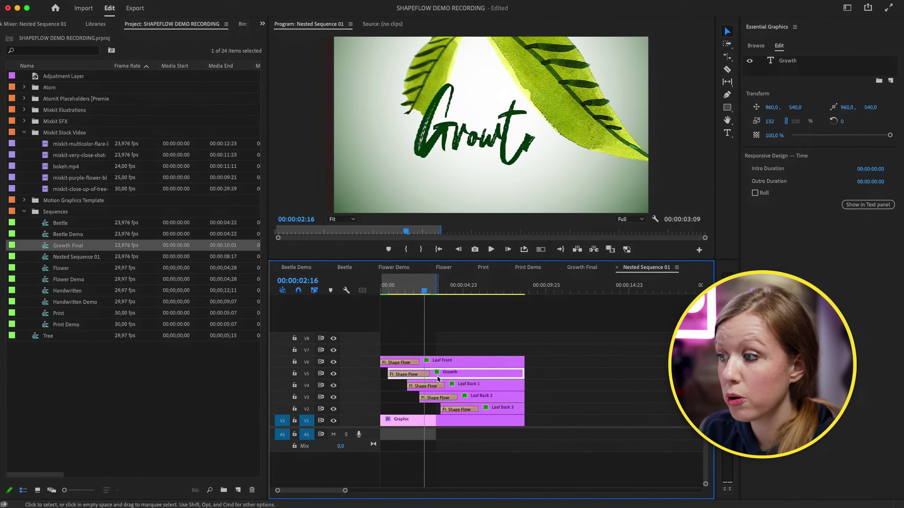
{"action": "left_click", "coordinate": [788, 61]}
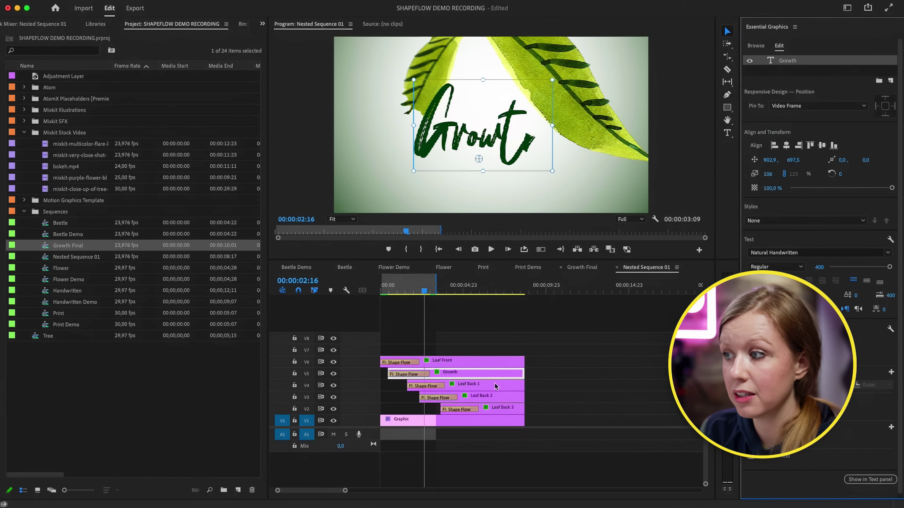
{"action": "left_click", "coordinate": [589, 269]}
{"action": "key", "text": "space"}
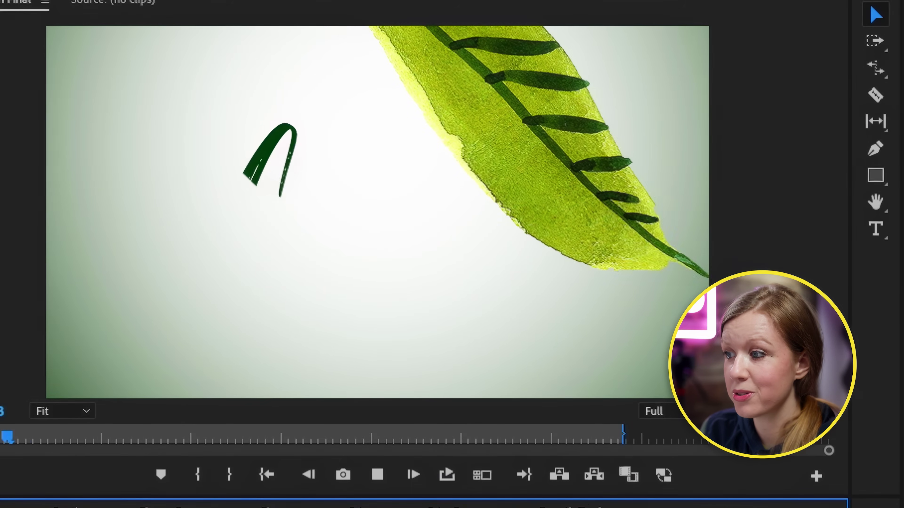